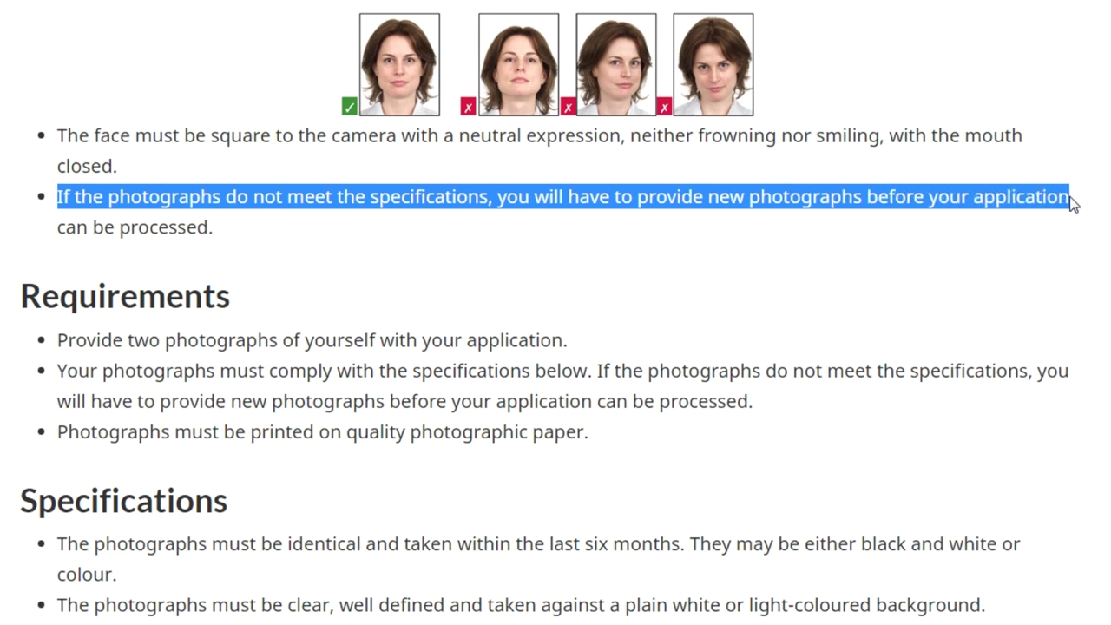
Review the Canada visa photograph web page, covering the requirements, the specifications, and the photograph and head size specifications.
left_click_drag(21, 296, 235, 298)
left_click_drag(59, 340, 681, 443)
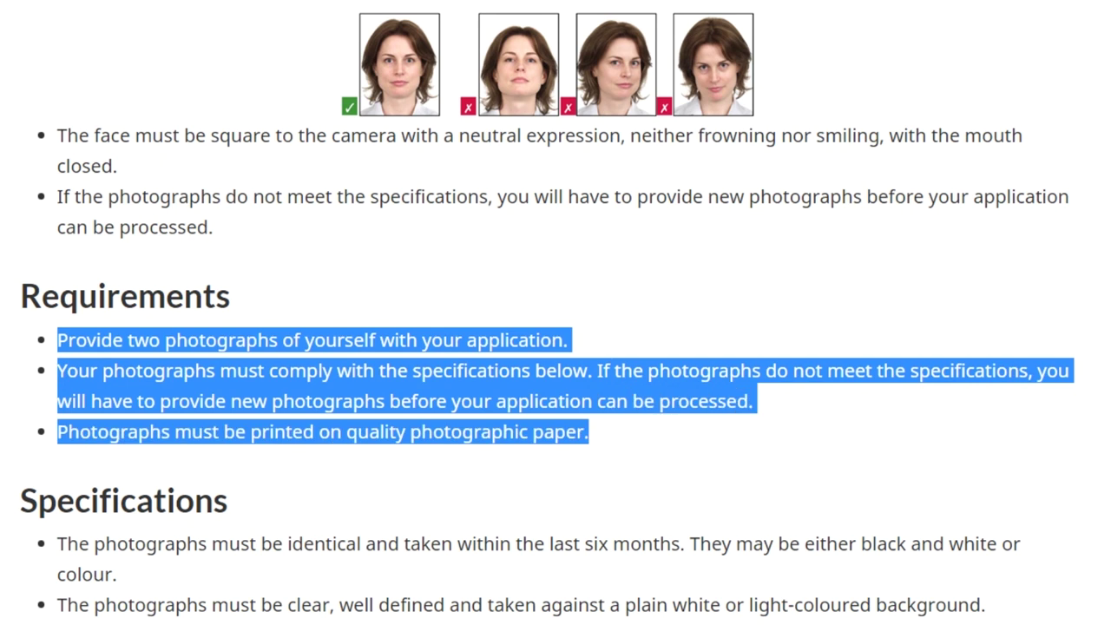
scroll(28, 70, "down", 5)
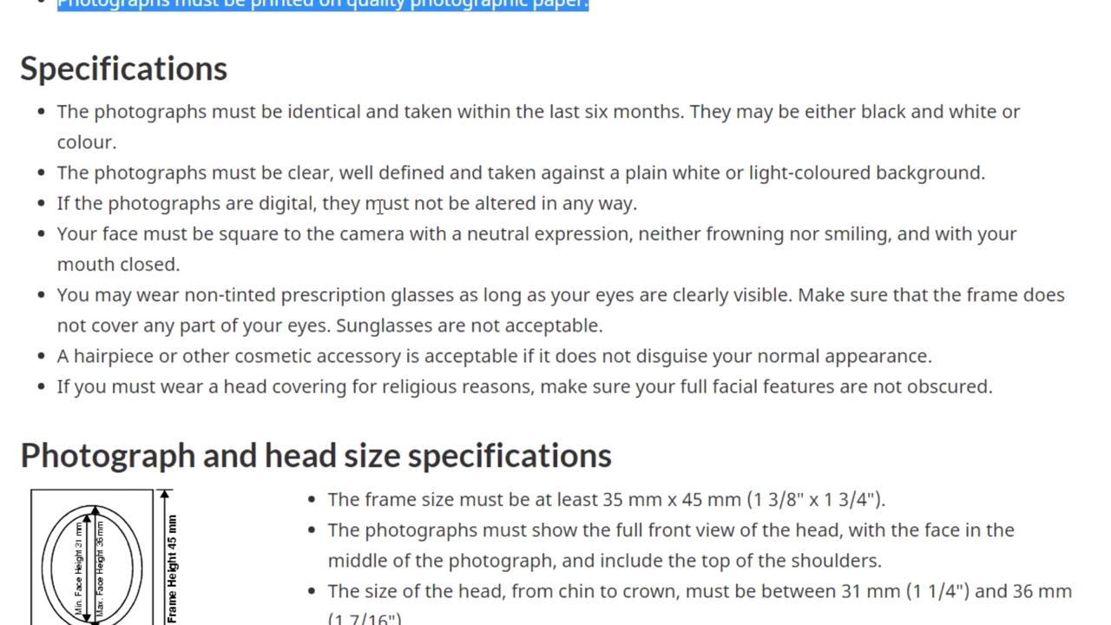
left_click_drag(21, 69, 239, 84)
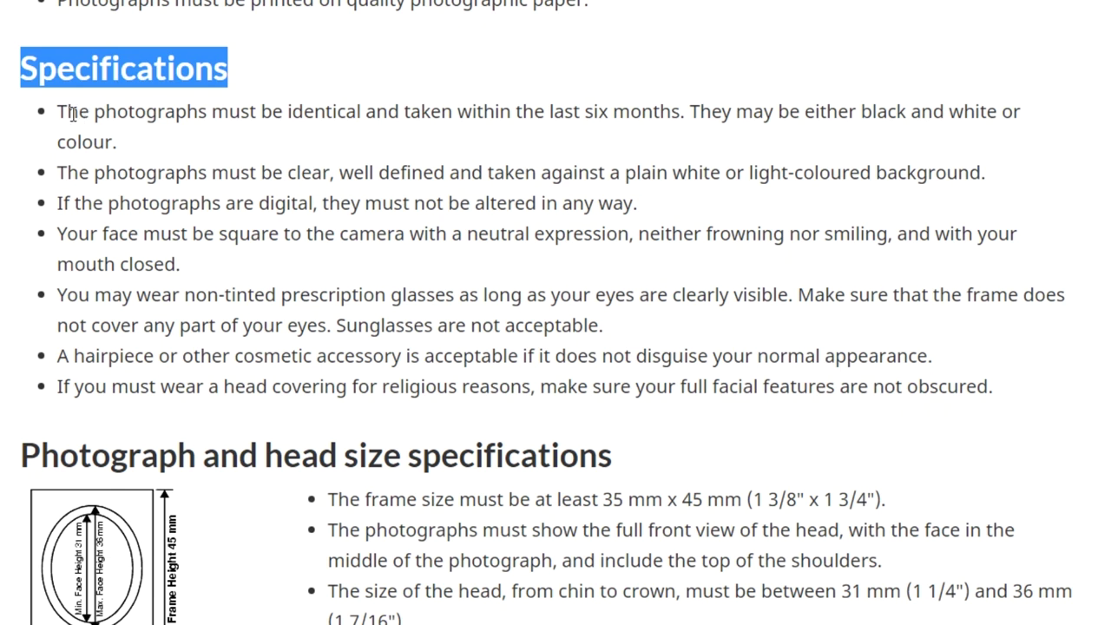
left_click_drag(59, 109, 1035, 402)
scroll(556, 312, "down", 2)
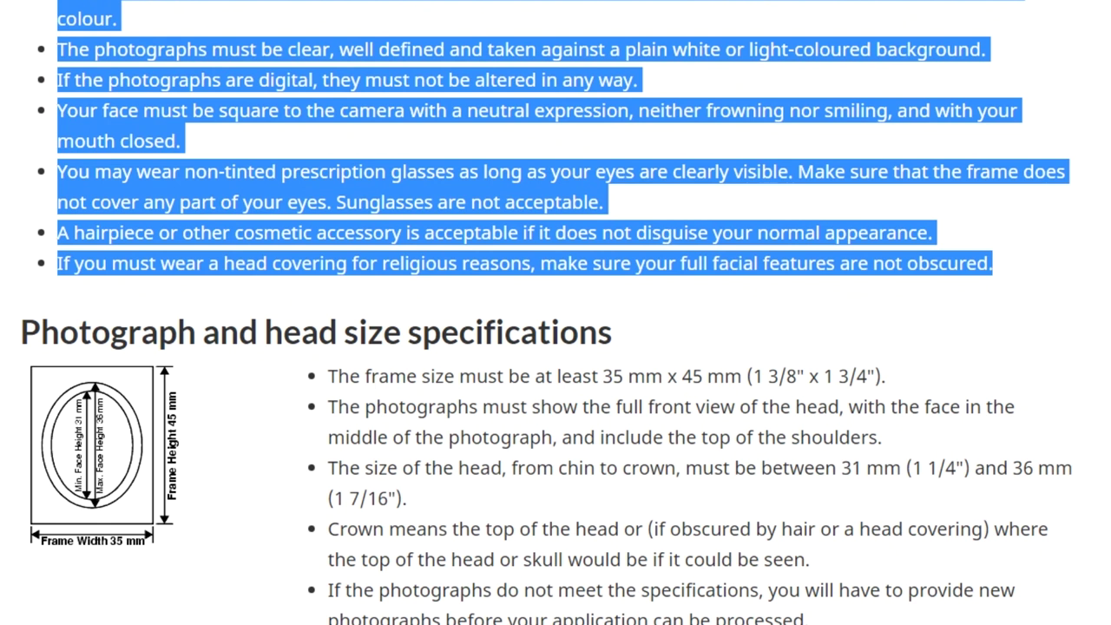
scroll(555, 313, "down", 3)
scroll(556, 313, "up", 1)
left_click_drag(21, 198, 718, 211)
left_click_drag(327, 243, 1041, 490)
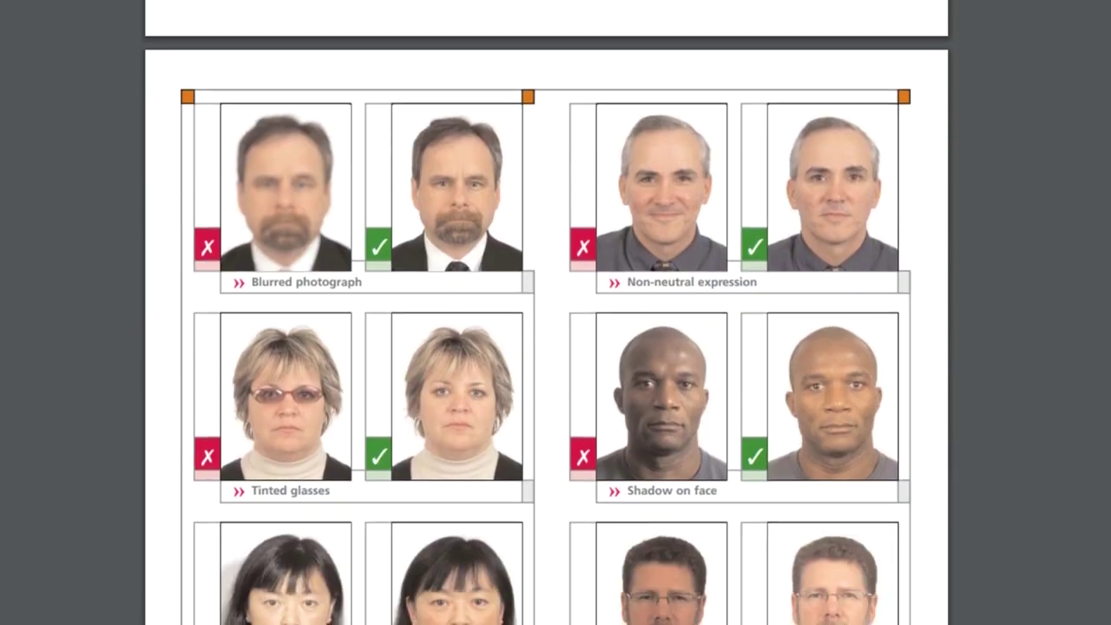
Look through the PDF's paired examples of acceptable and unacceptable photographs.
scroll(547, 312, "down", 2)
scroll(547, 313, "down", 12)
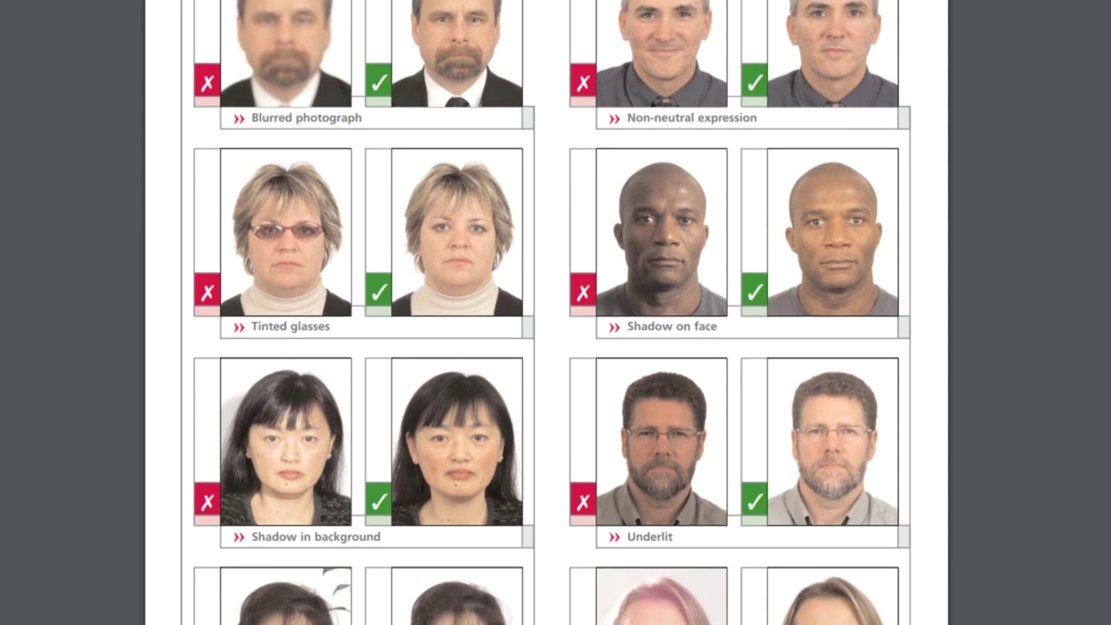
scroll(547, 313, "down", 10)
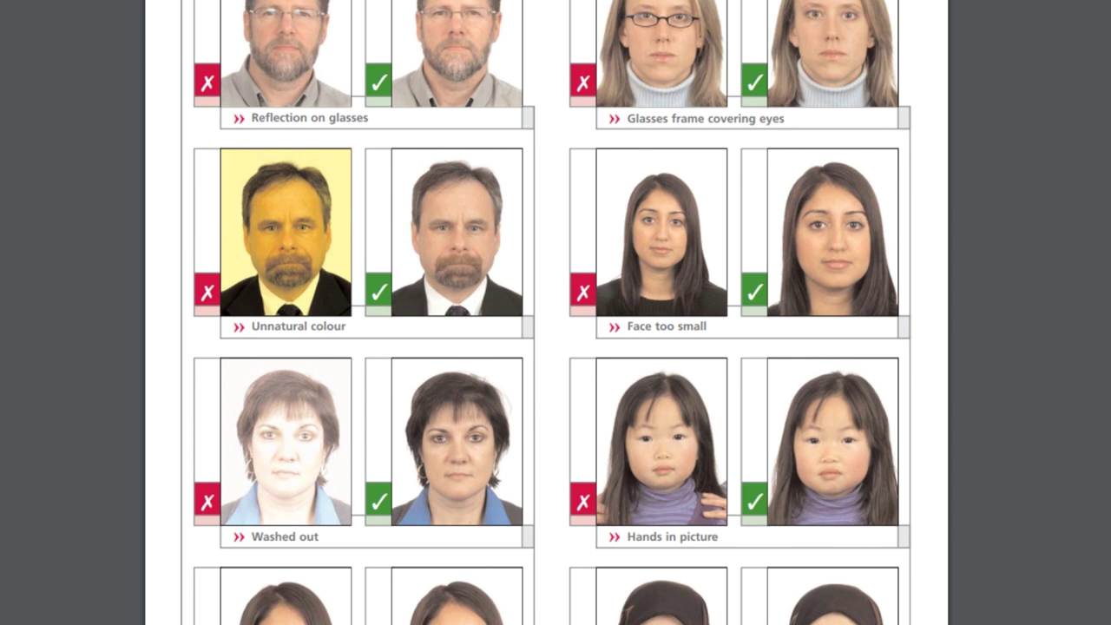
scroll(546, 312, "down", 20)
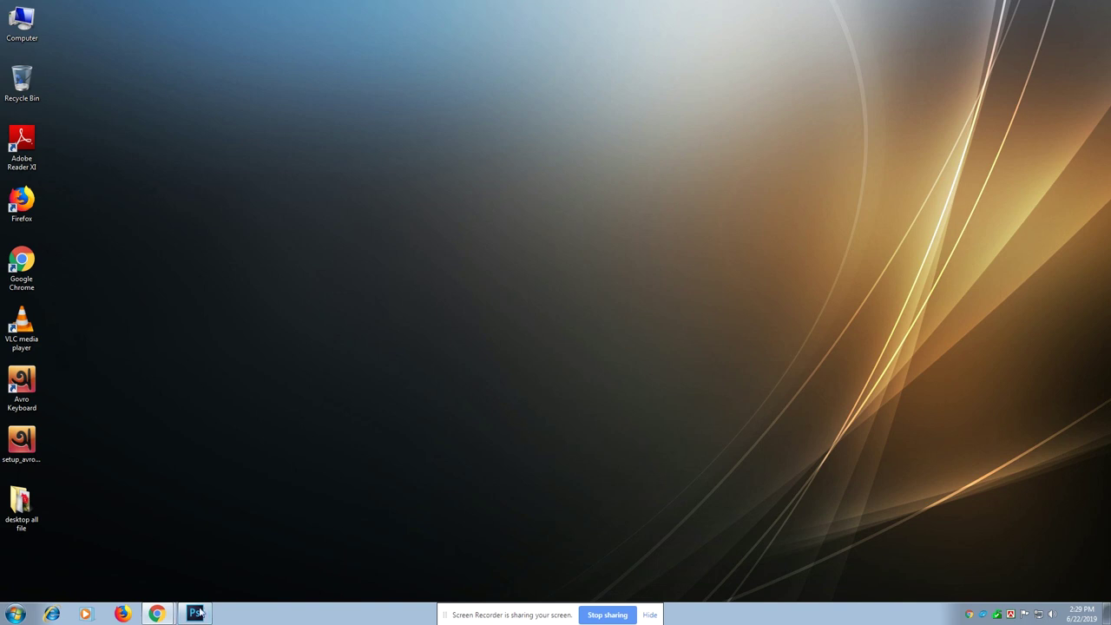
Switch to Photoshop, open the portrait Untitled-3 from the Photoshop Tutorial folder, and float it in its own window.
left_click(196, 613)
double_click(563, 382)
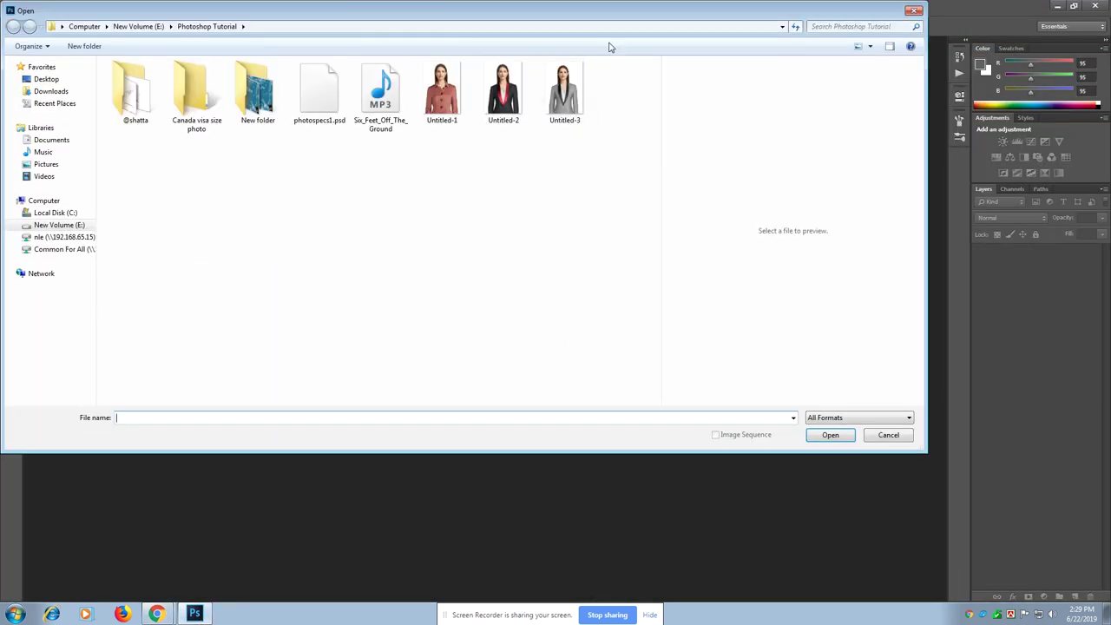
left_click_drag(622, 38, 634, 37)
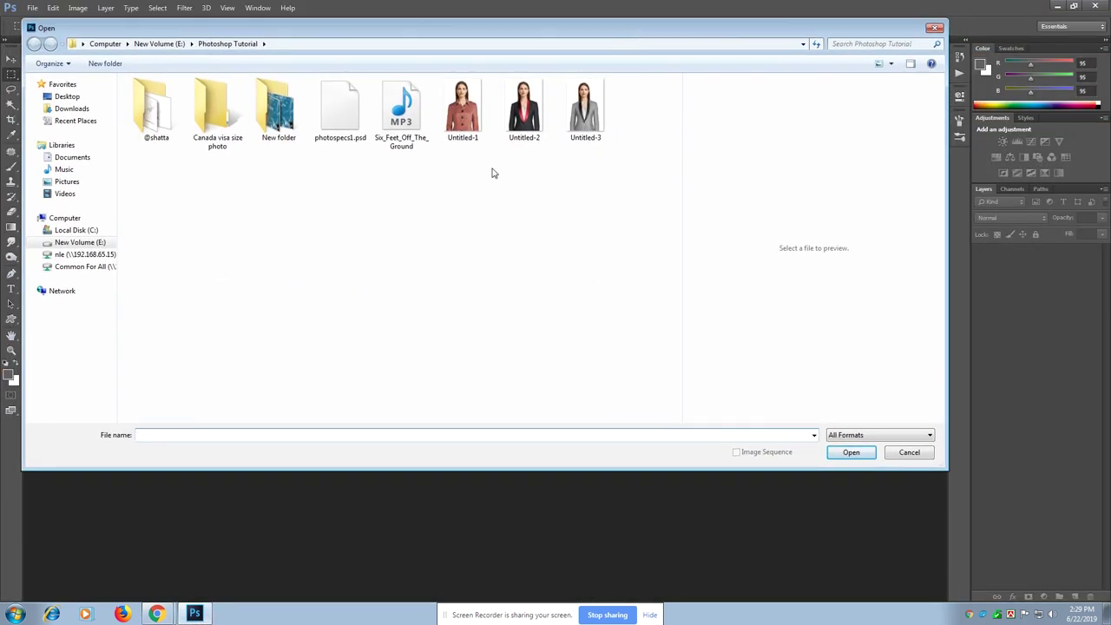
double_click(591, 113)
left_click_drag(112, 44, 419, 53)
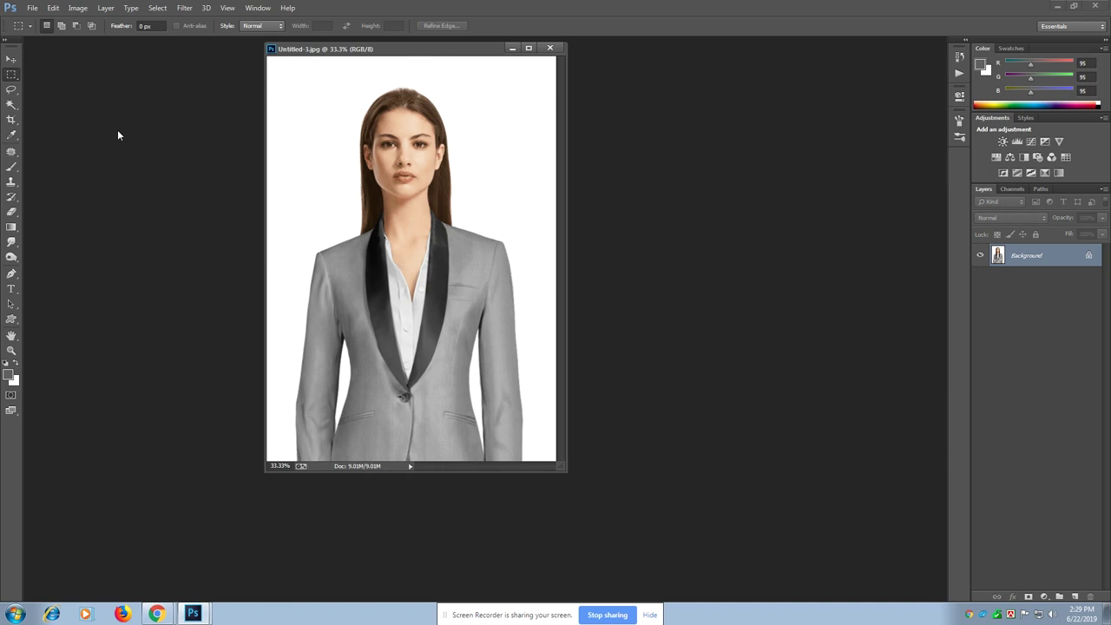
Create a new RGB document 3.3 cm wide and 3.3 cm high at 300 pixels/inch with a white background.
left_click(33, 9)
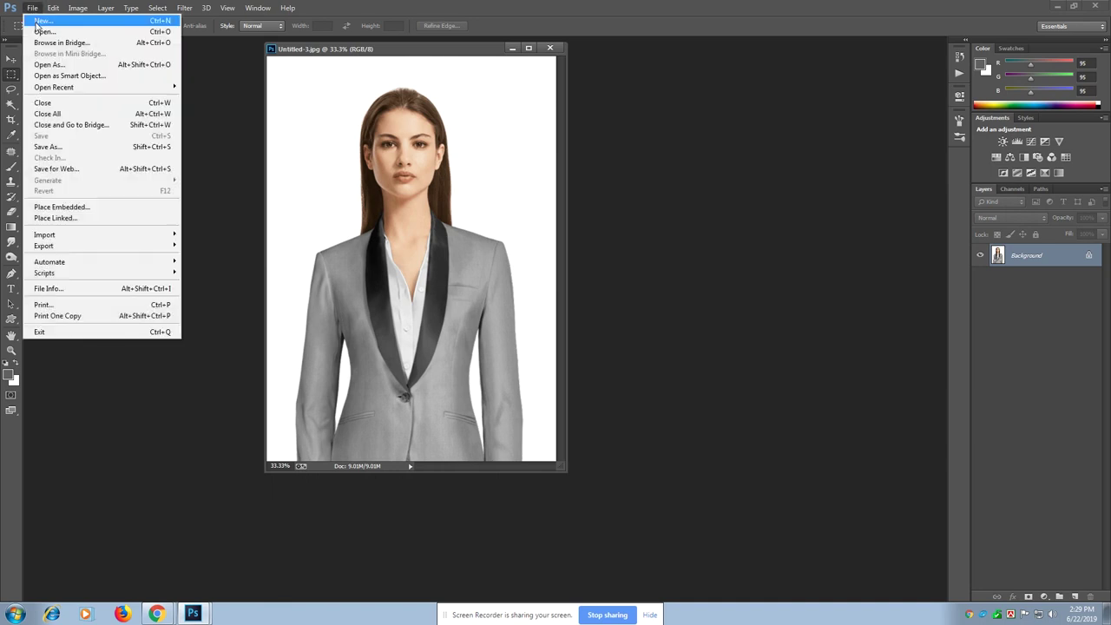
left_click(40, 21)
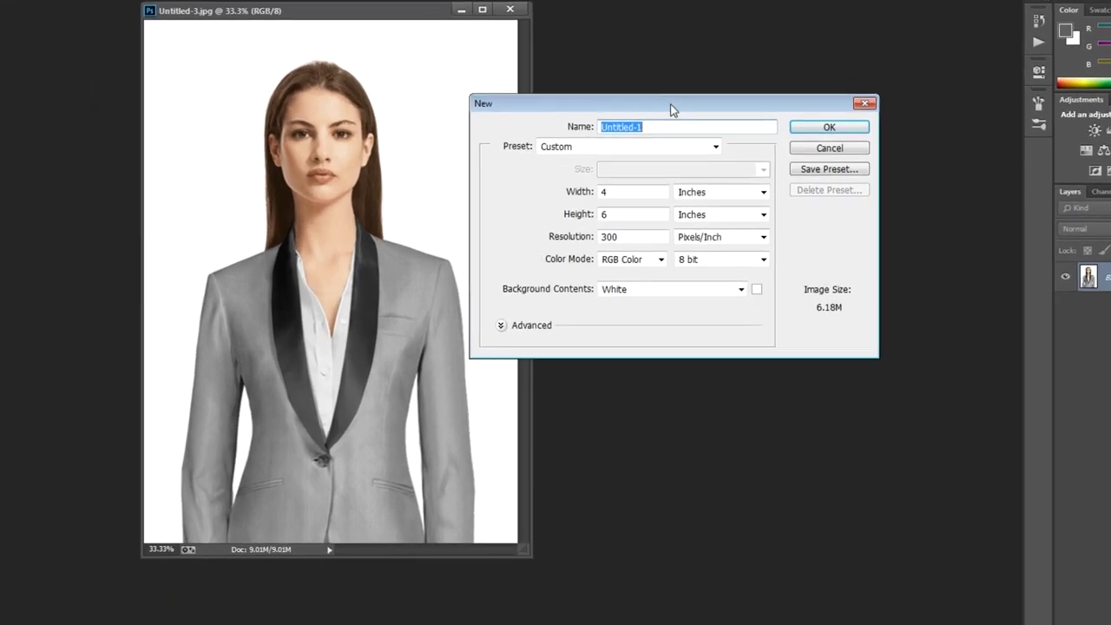
left_click_drag(668, 119, 762, 120)
left_click(824, 190)
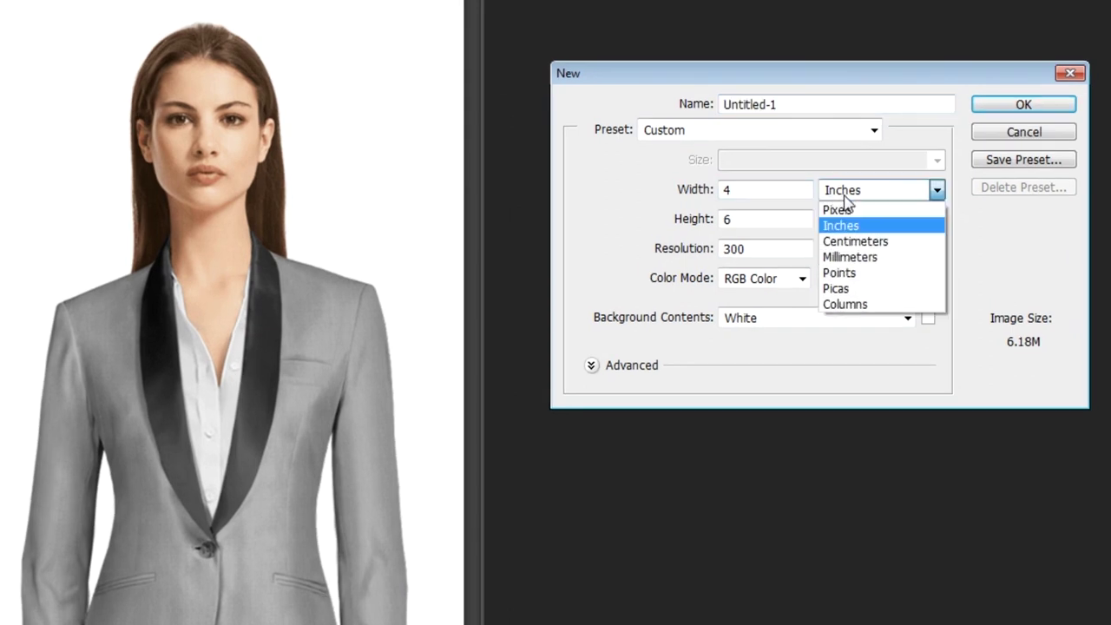
left_click(855, 242)
left_click_drag(756, 190, 613, 192)
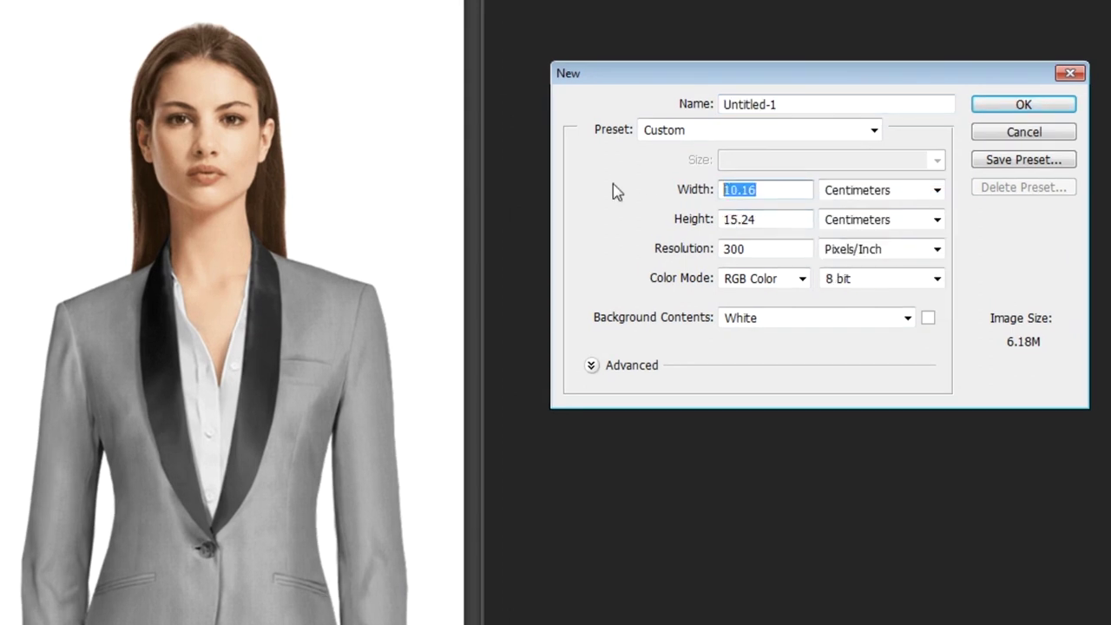
type("3.3")
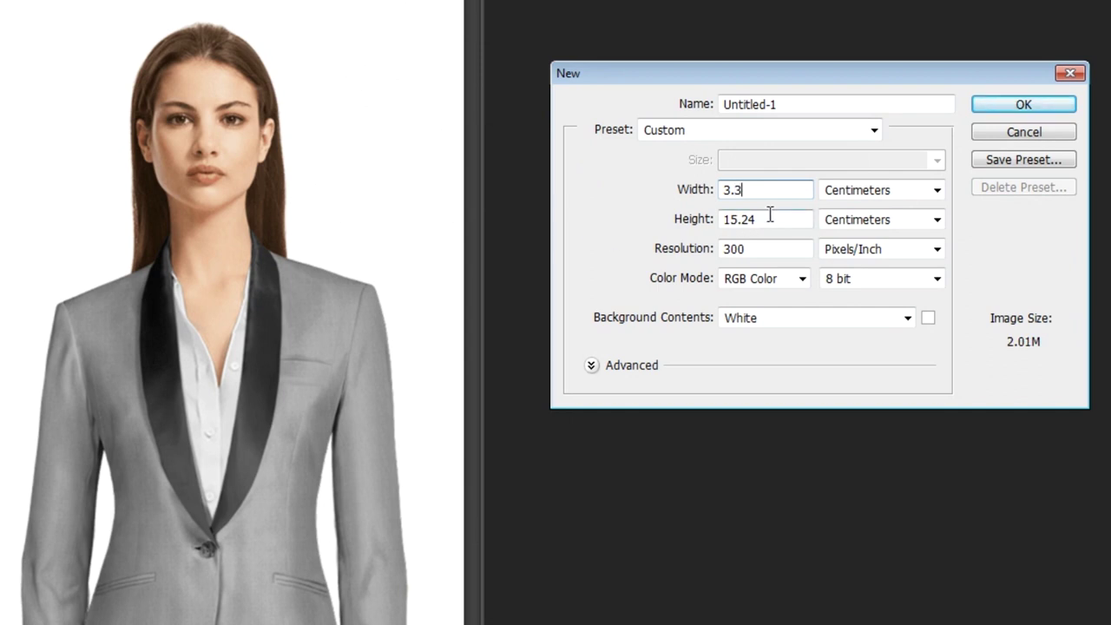
left_click_drag(769, 217, 584, 238)
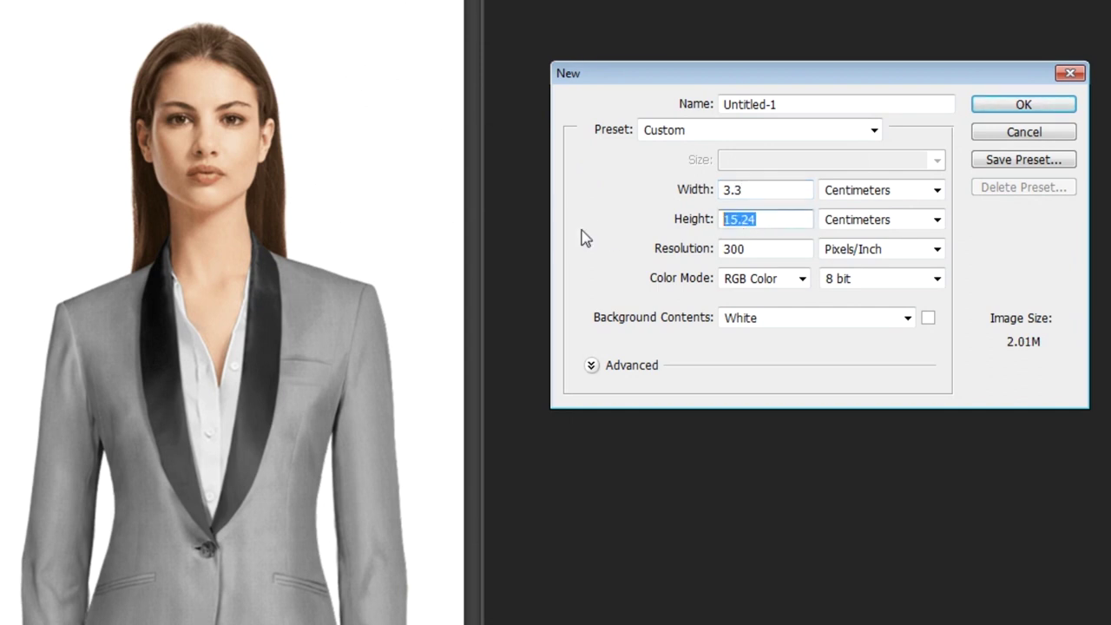
type("3.3")
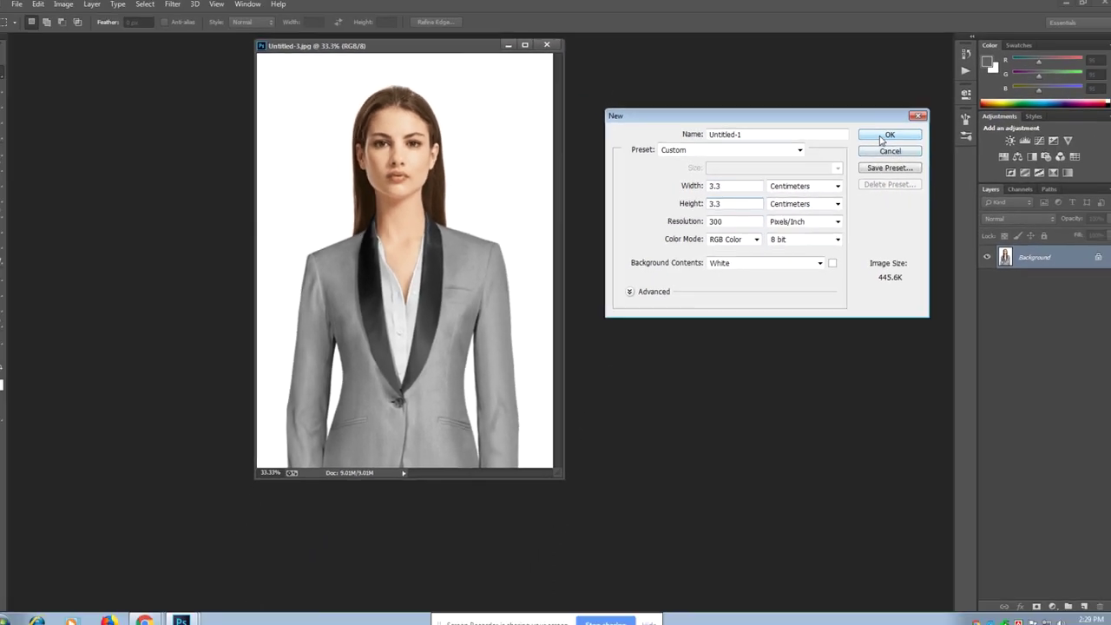
left_click(947, 122)
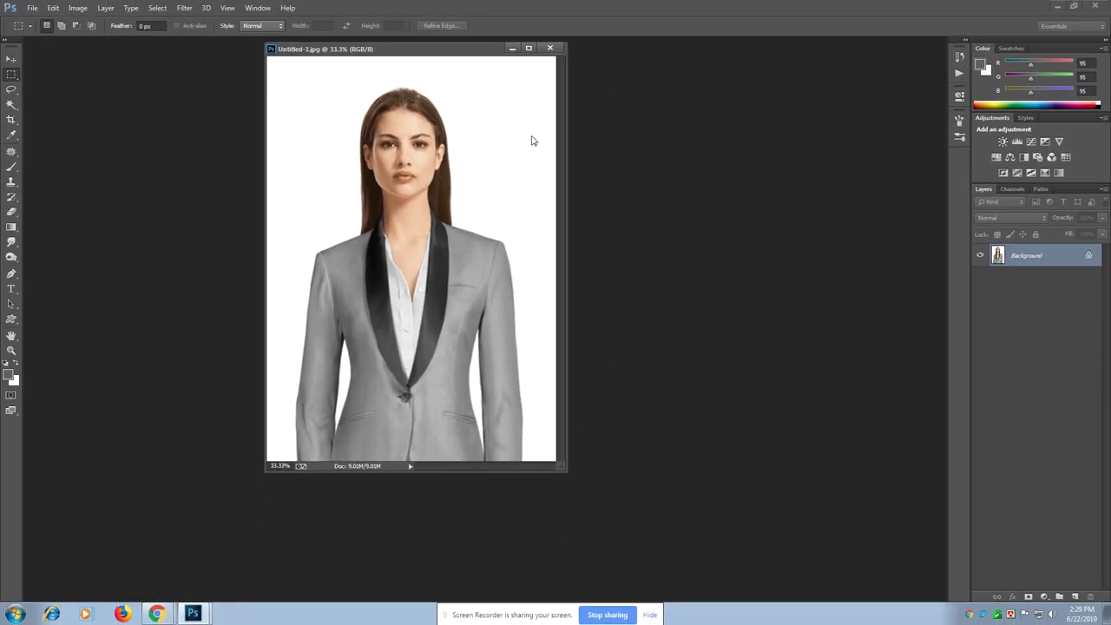
Arrange the blank document and the portrait side by side, and copy the portrait into the blank document with the Move tool.
left_click_drag(445, 66, 182, 77)
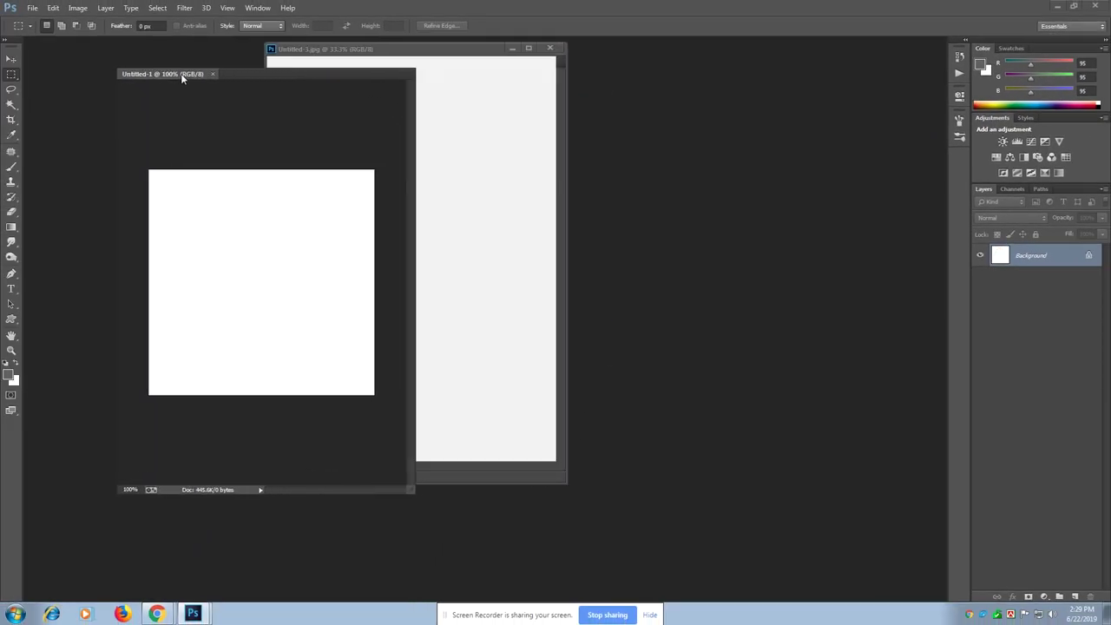
left_click_drag(324, 66, 271, 61)
left_click_drag(380, 51, 492, 55)
left_click(13, 59)
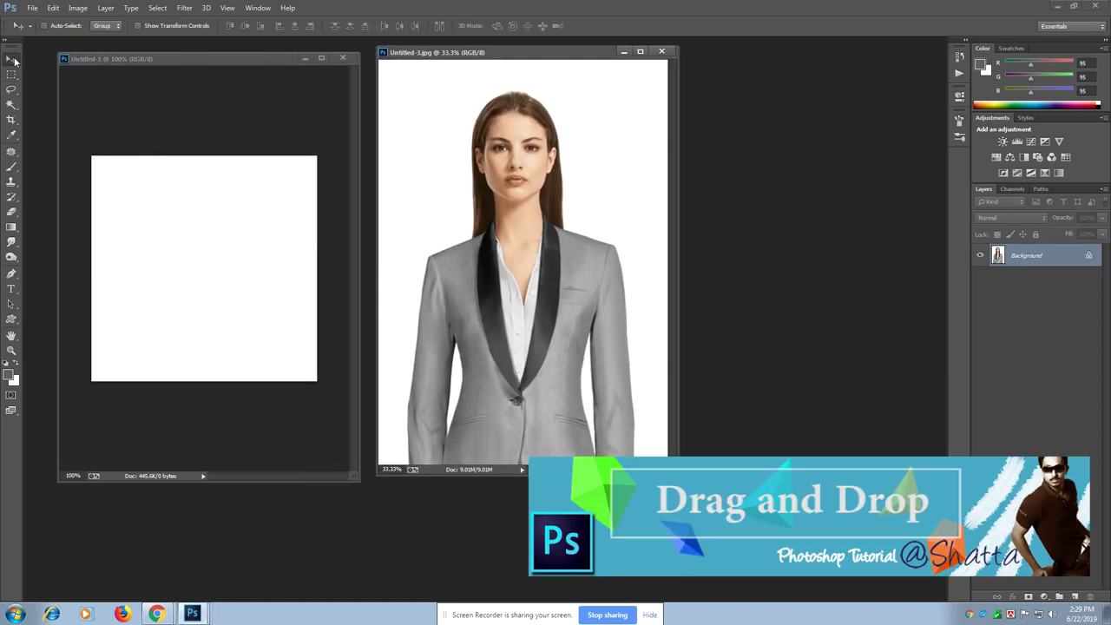
left_click_drag(336, 240, 218, 260)
Scale the portrait layer with Free Transform to about 68% and position it so the head, from crown to chin, fits the square canvas.
left_click_drag(250, 66, 314, 89)
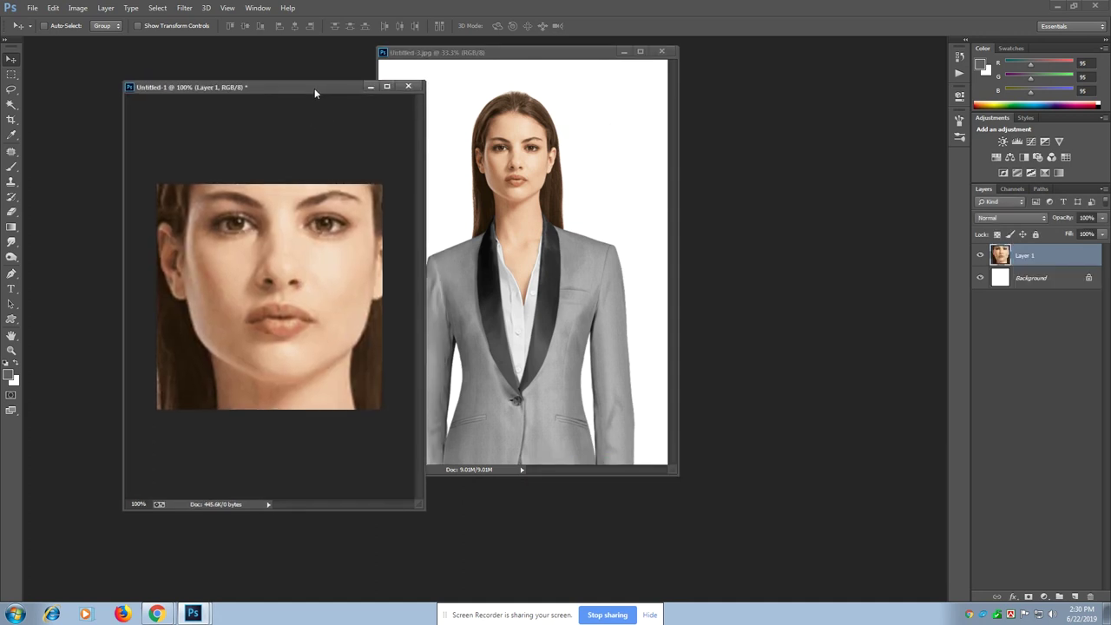
key("ctrl+minus")
key("ctrl+minus")
key("ctrl+minus")
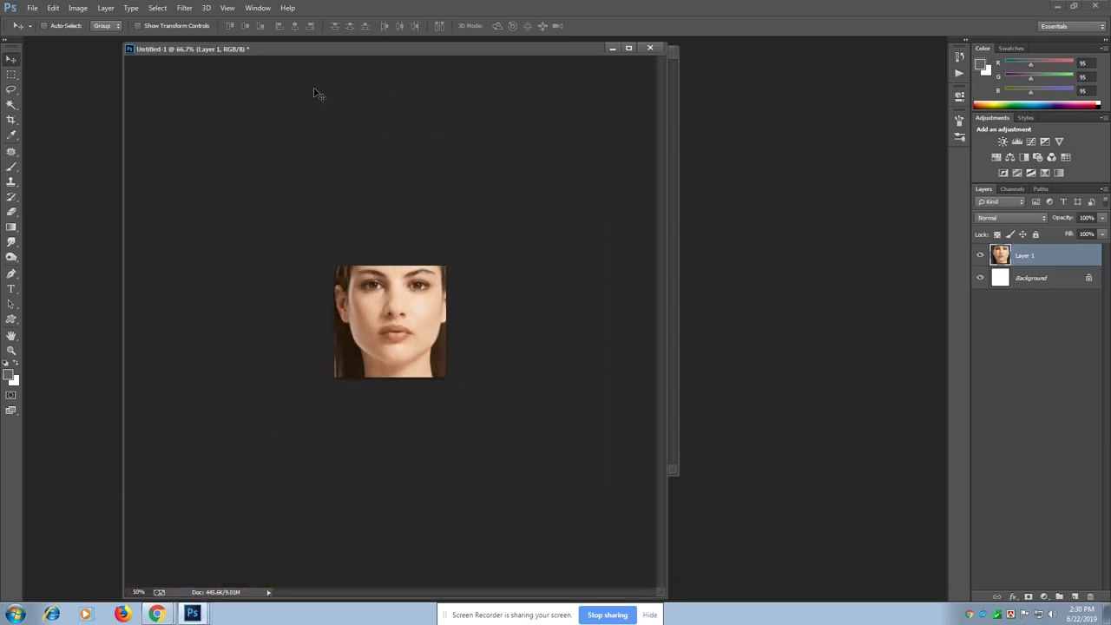
left_click(39, 11)
mouse_move(54, 10)
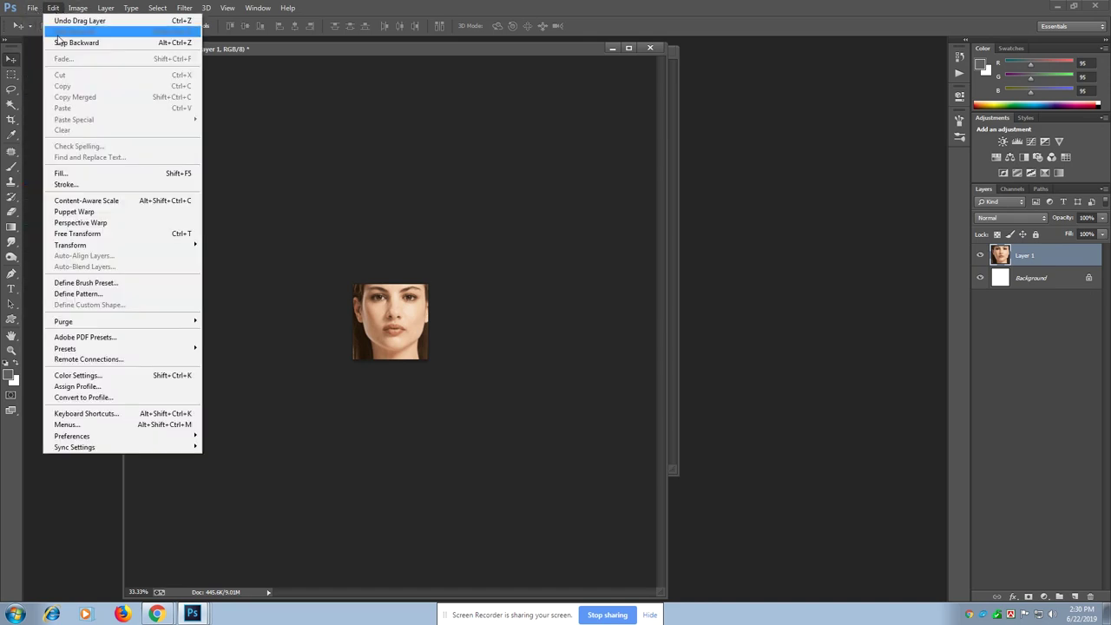
left_click(145, 235)
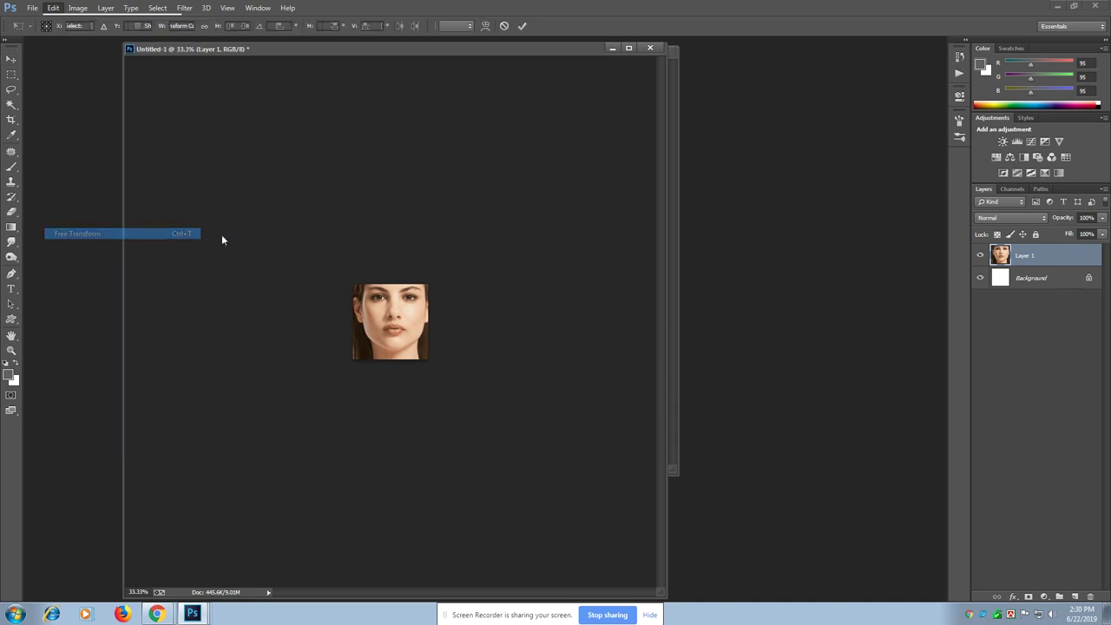
left_click_drag(547, 210, 491, 283)
mouse_move(449, 347)
left_mouse_down()
mouse_move(451, 320)
mouse_move(448, 332)
left_mouse_up()
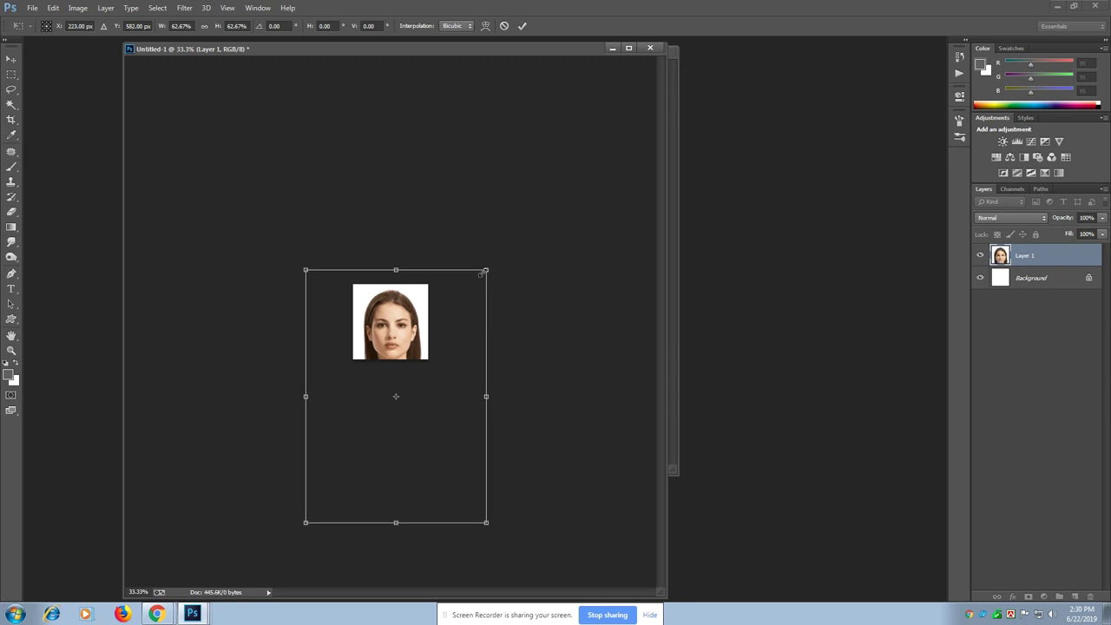
mouse_move(487, 270)
left_mouse_down()
mouse_move(498, 258)
mouse_move(482, 283)
mouse_move(496, 262)
left_mouse_up()
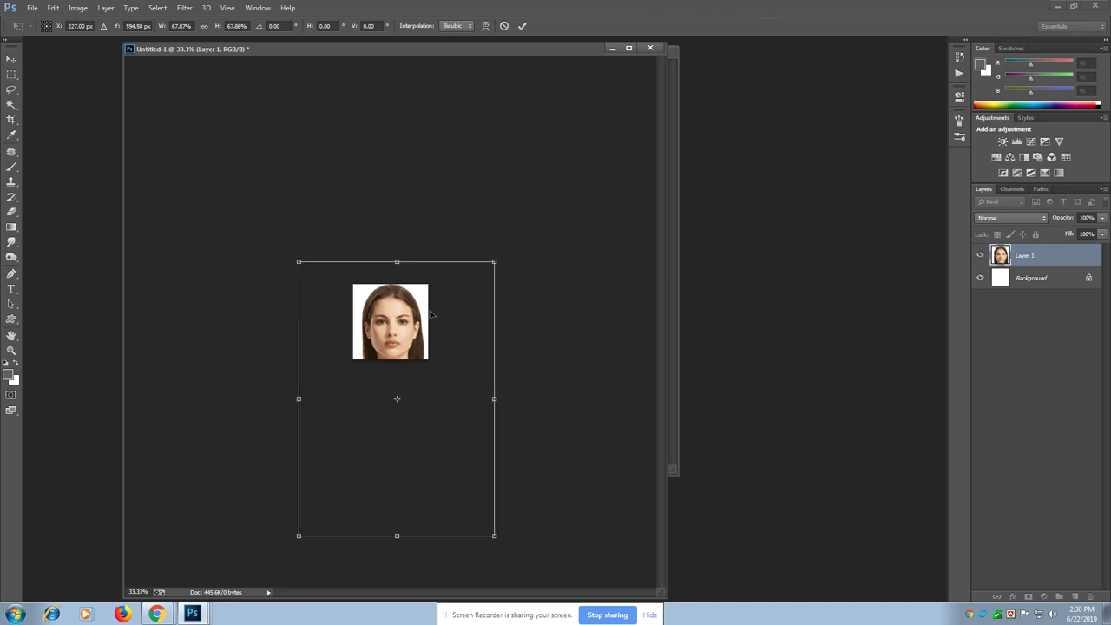
key("Return")
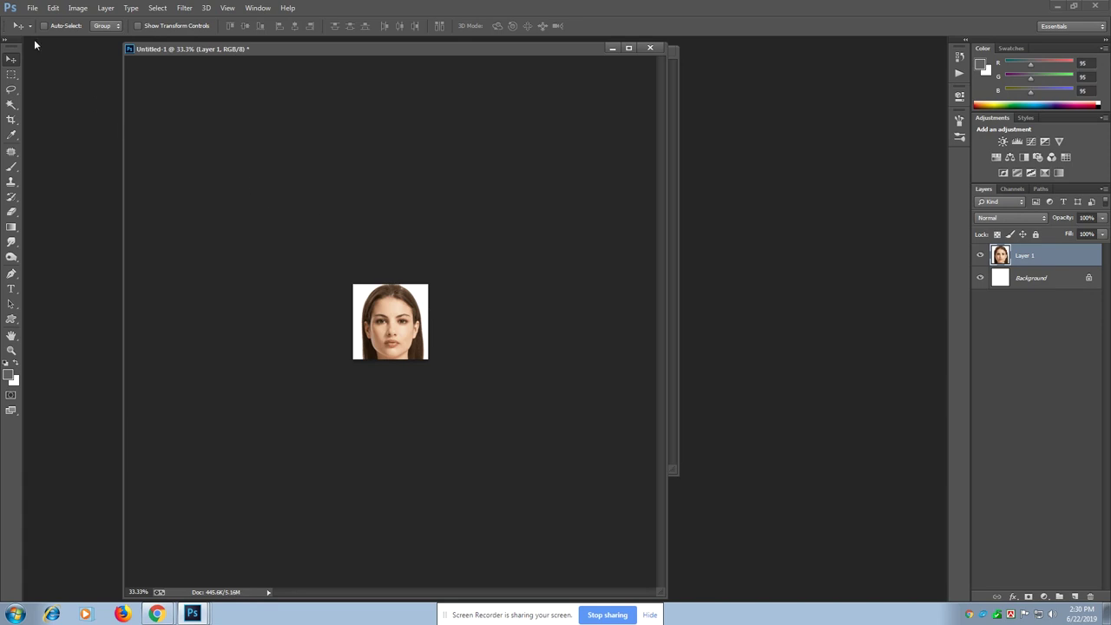
Set the canvas size to 3.5 cm wide by 4.5 cm high, and move the portrait layer slightly up in the frame.
left_click(78, 8)
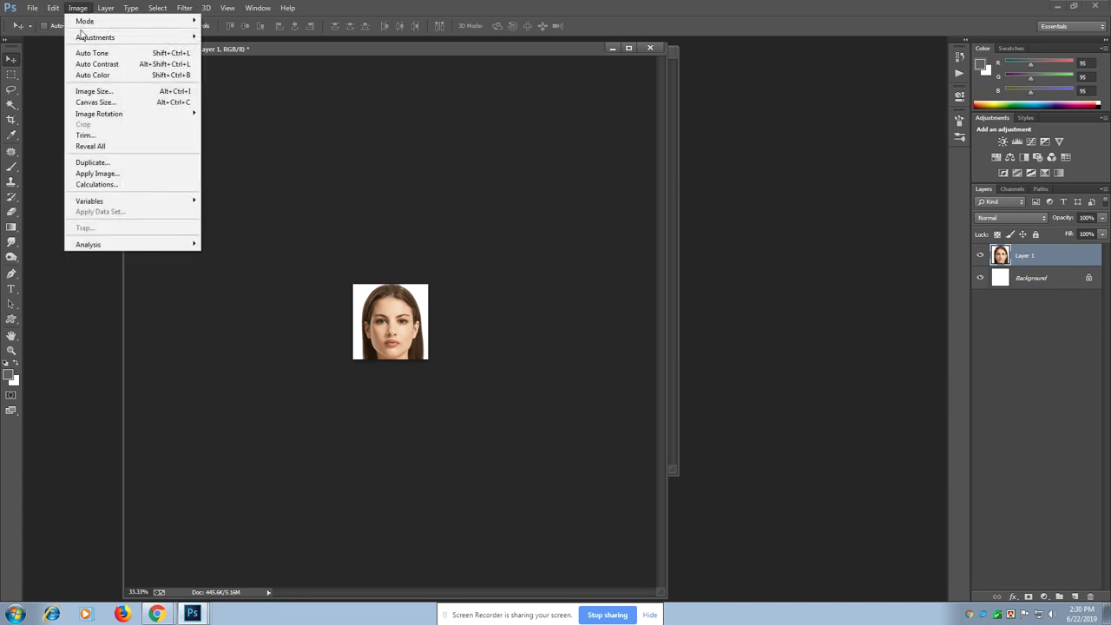
left_click(87, 102)
left_click(852, 199)
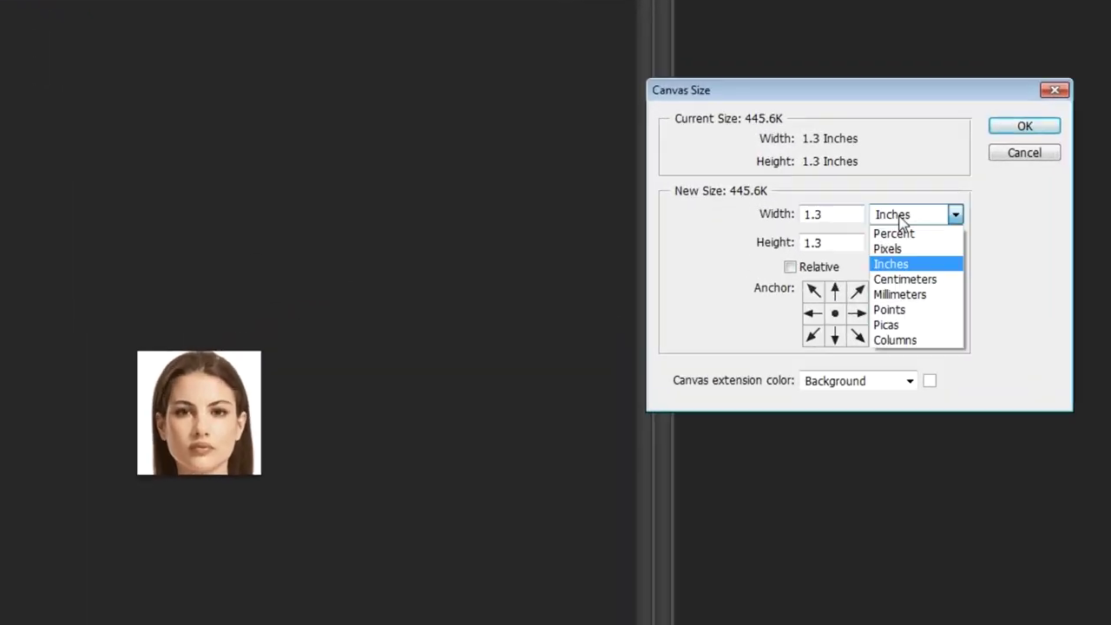
left_click(911, 283)
key("shift+Tab")
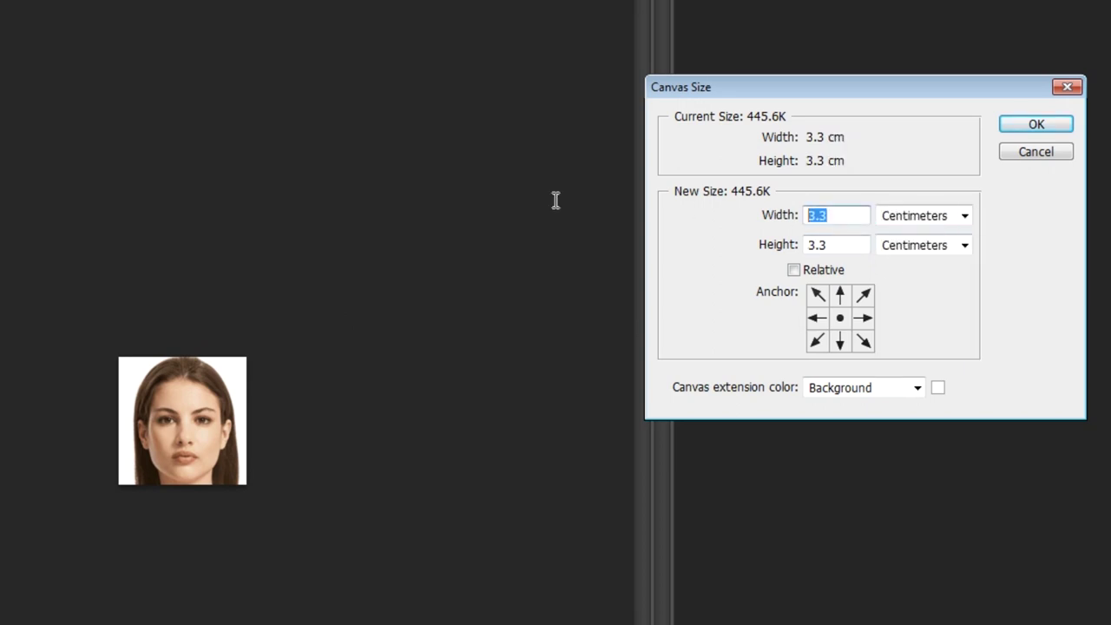
type("3.")
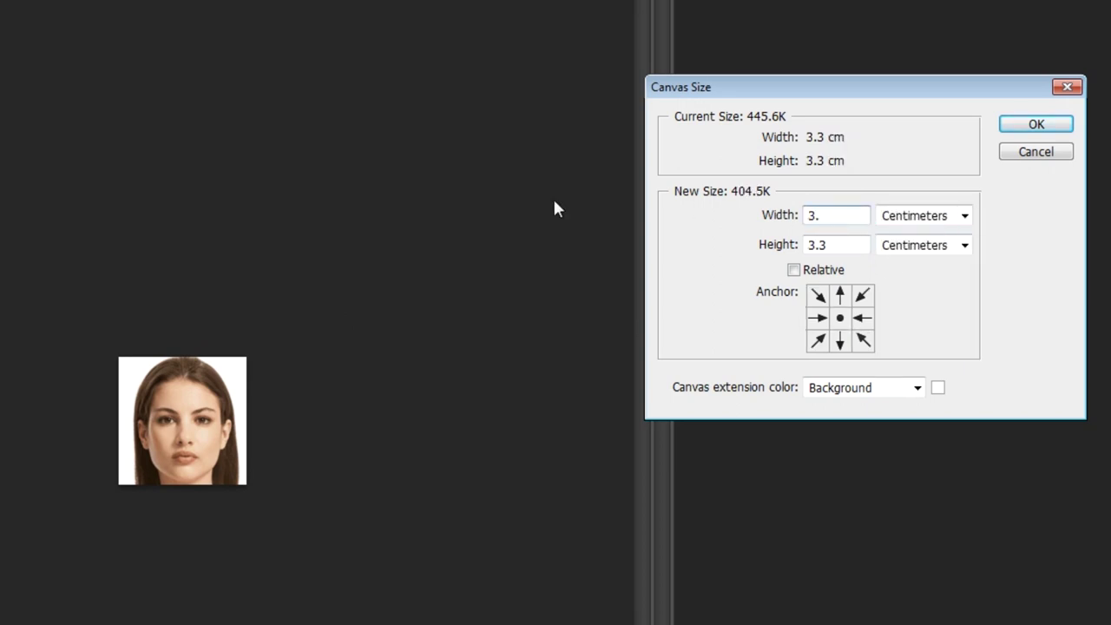
type("5")
key("Tab")
key("Tab")
type("4.5")
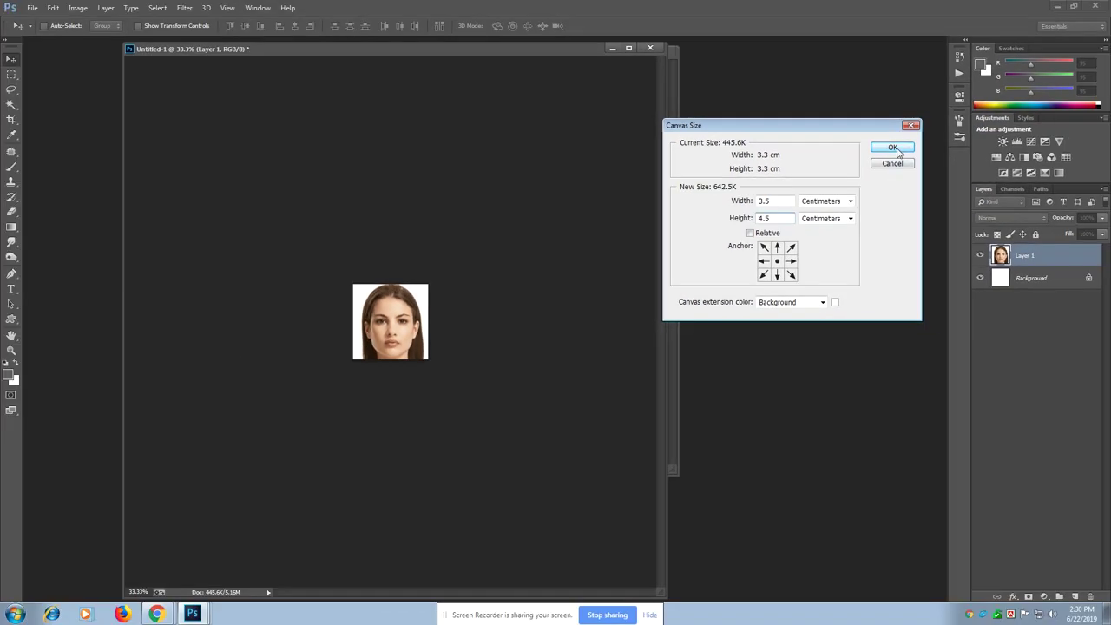
left_click(1036, 125)
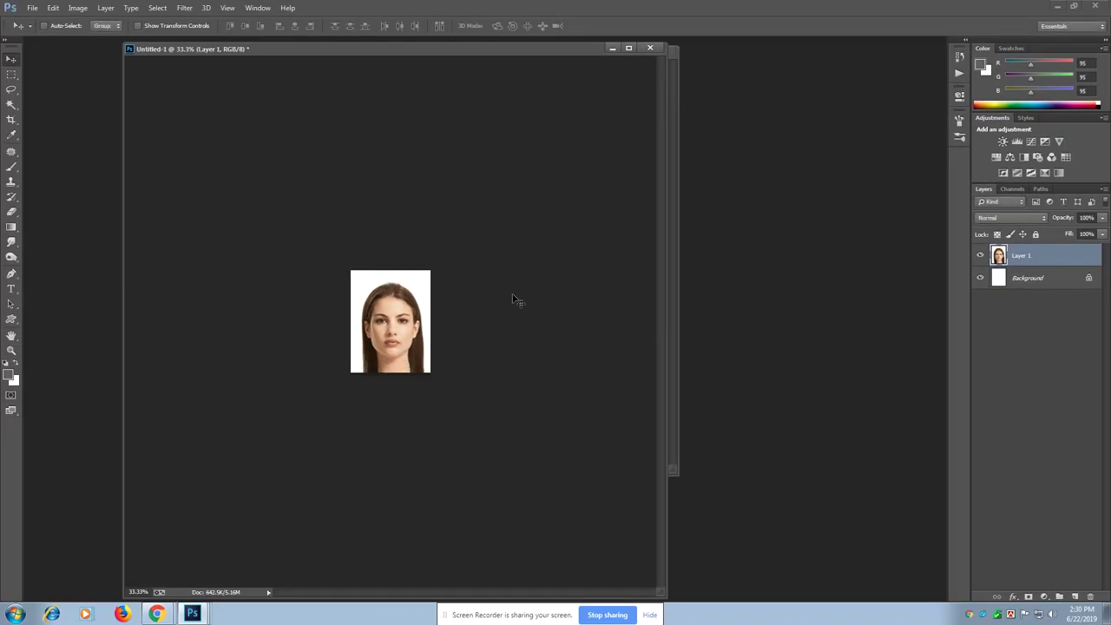
left_click_drag(405, 322, 405, 318)
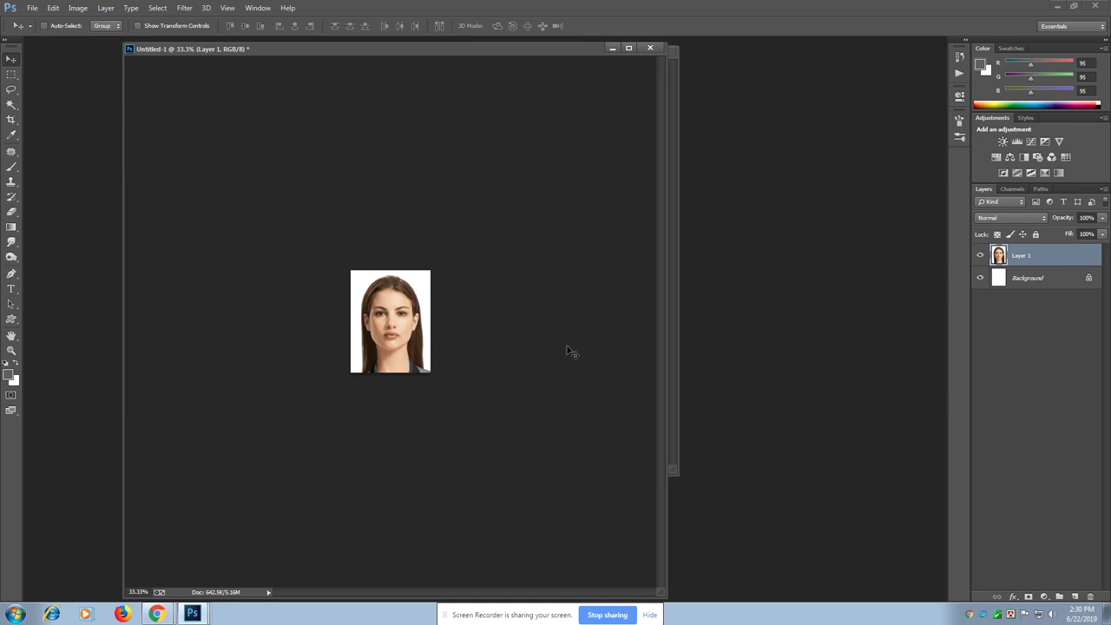
Rotate the portrait layer about 1.45° clockwise with Free Transform and shift it 6 px left and 3 px up.
left_click(52, 8)
left_click(165, 234)
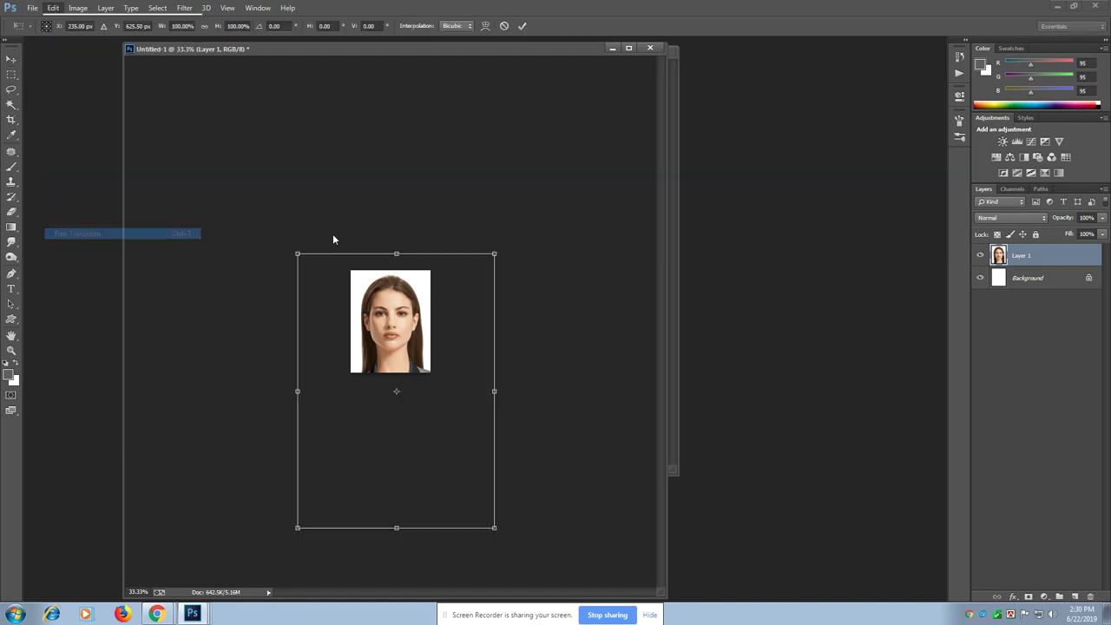
left_click_drag(498, 226, 500, 235)
key("Left")
key("Left")
key("Left")
key("Left")
key("Left")
key("Left")
key("Up")
key("Up")
key("Up")
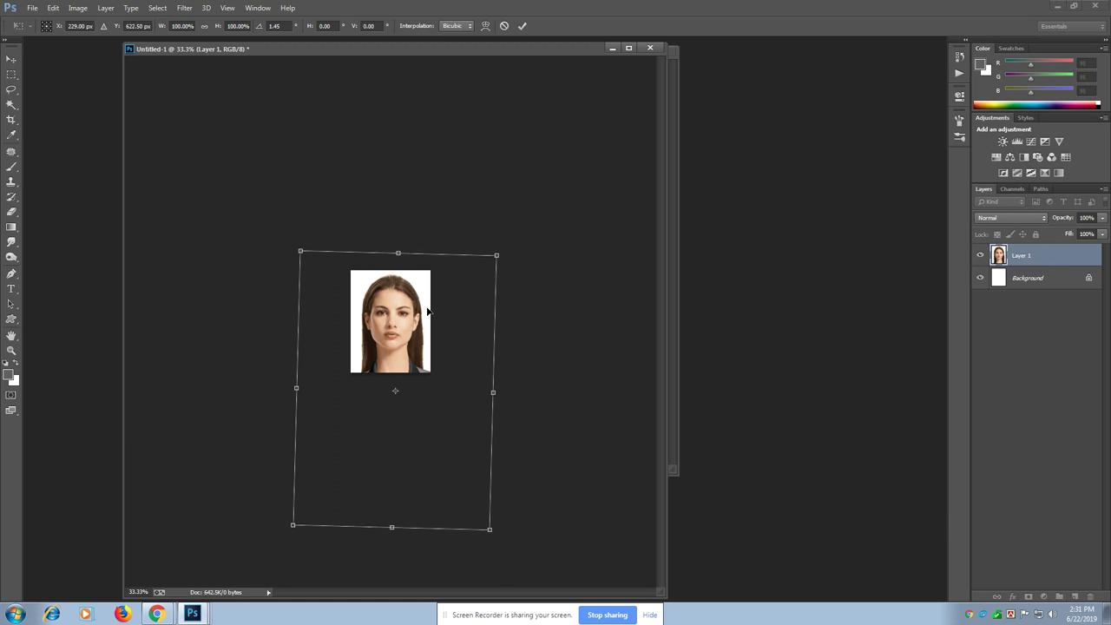
key("Return")
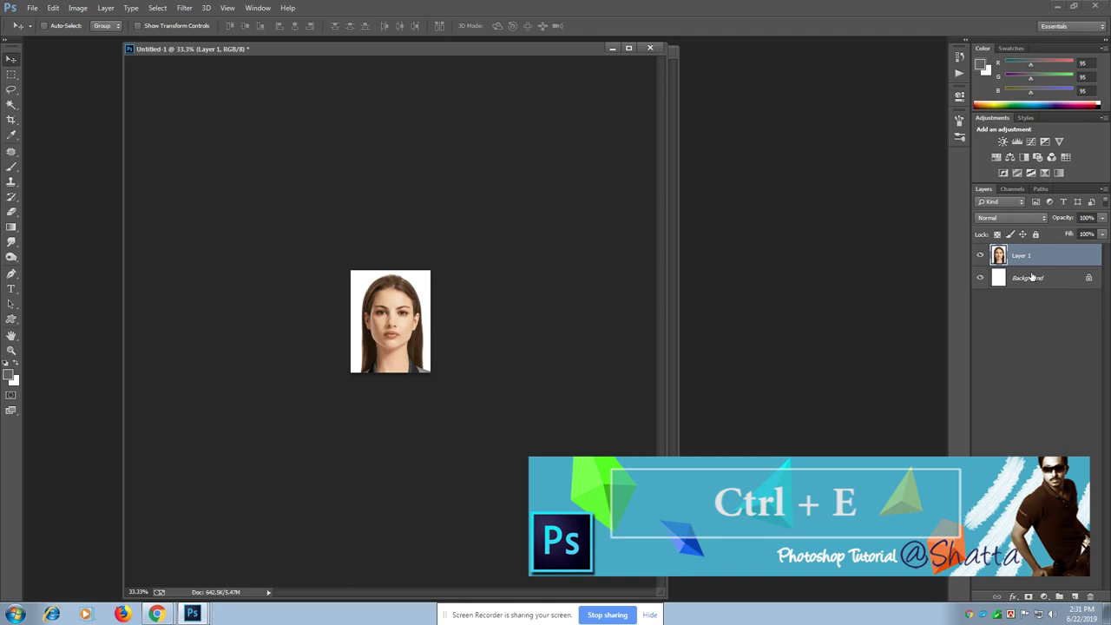
Merge the portrait layer into the Background and place the visa photo at 50% zoom beside the original portrait.
key("ctrl+e")
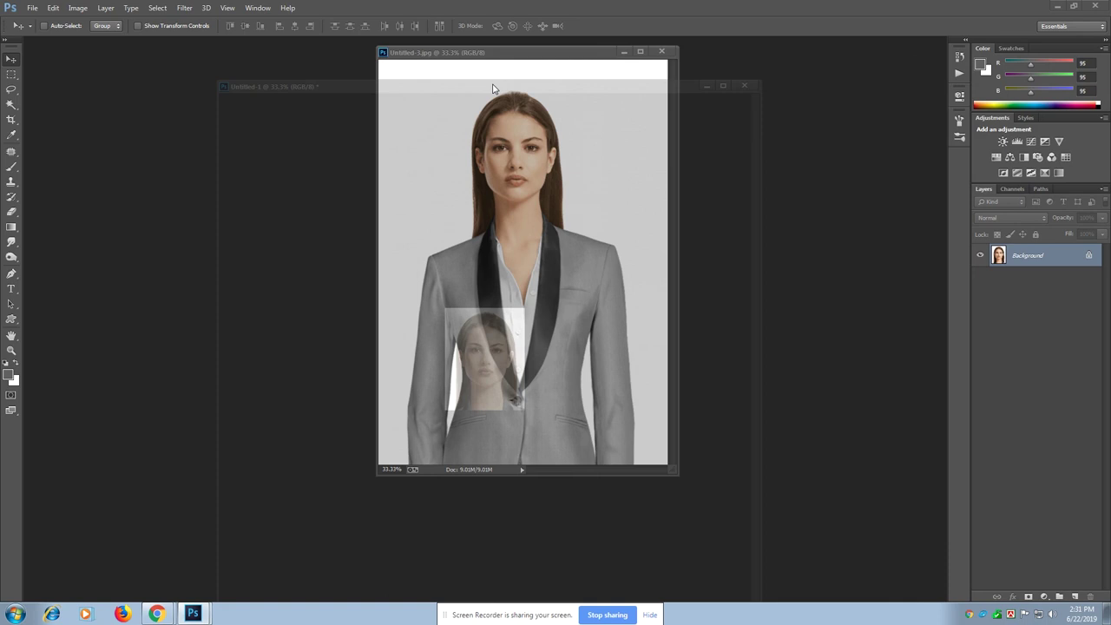
left_click_drag(631, 74, 579, 86)
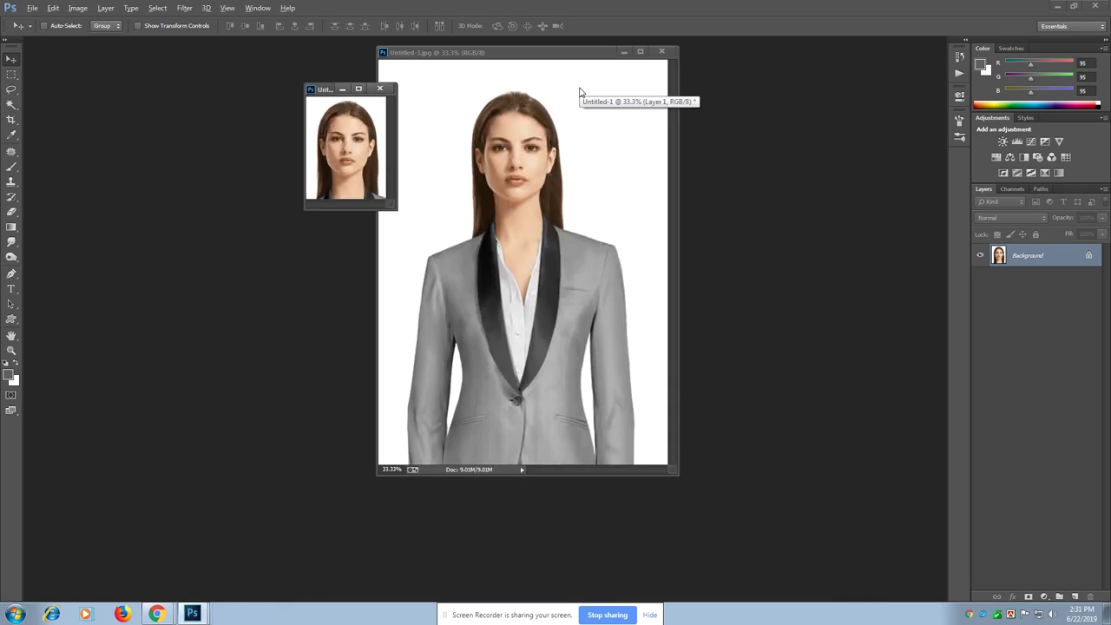
key("ctrl+plus")
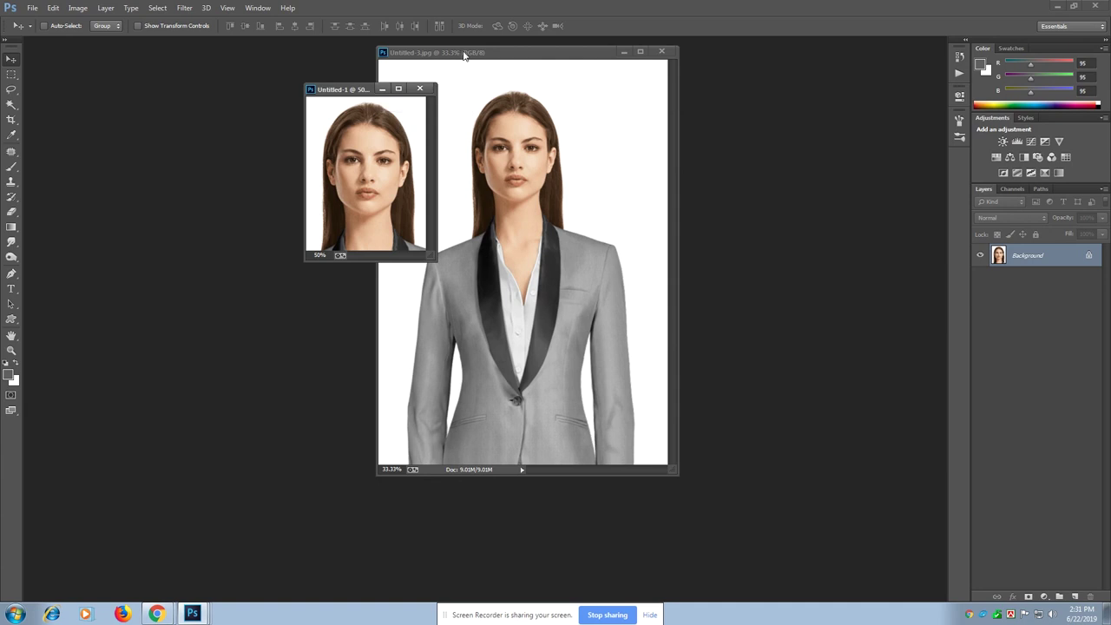
left_click_drag(466, 51, 534, 51)
left_click_drag(368, 94, 354, 62)
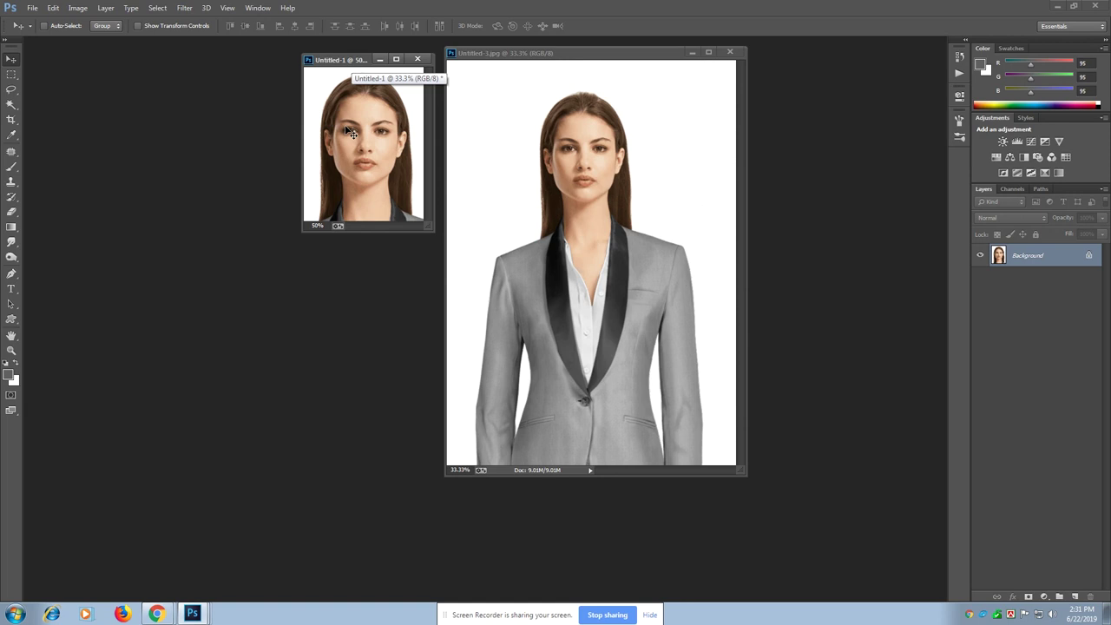
Create a new white document using the Photo preset with the size Portrait, 4 x 6.
left_click(33, 9)
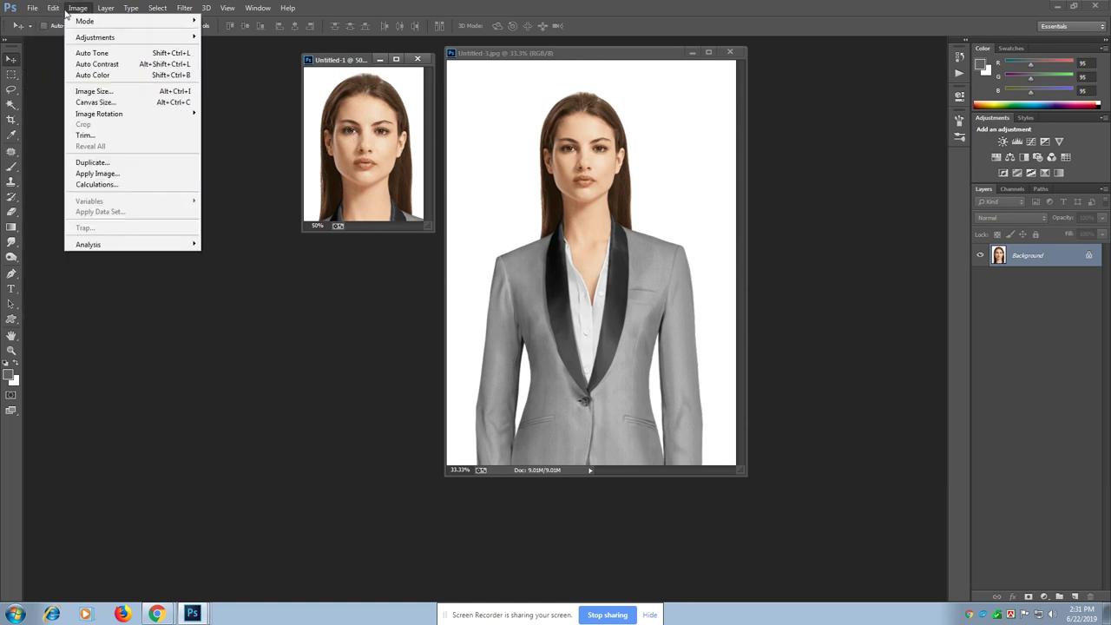
left_click(184, 211)
left_click(31, 8)
left_click(39, 17)
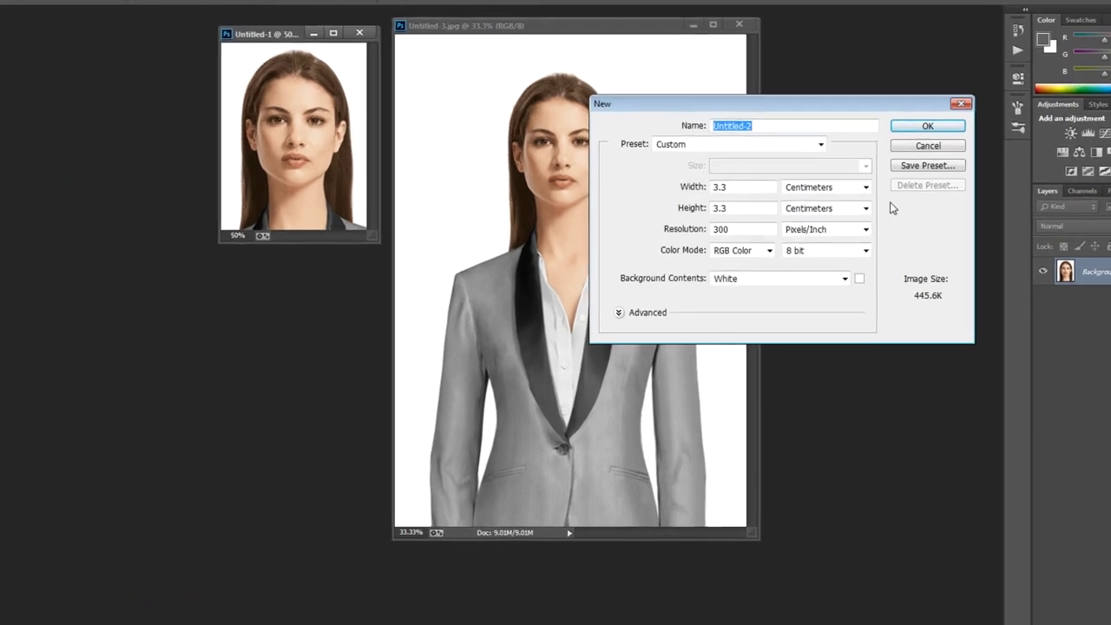
left_click(743, 145)
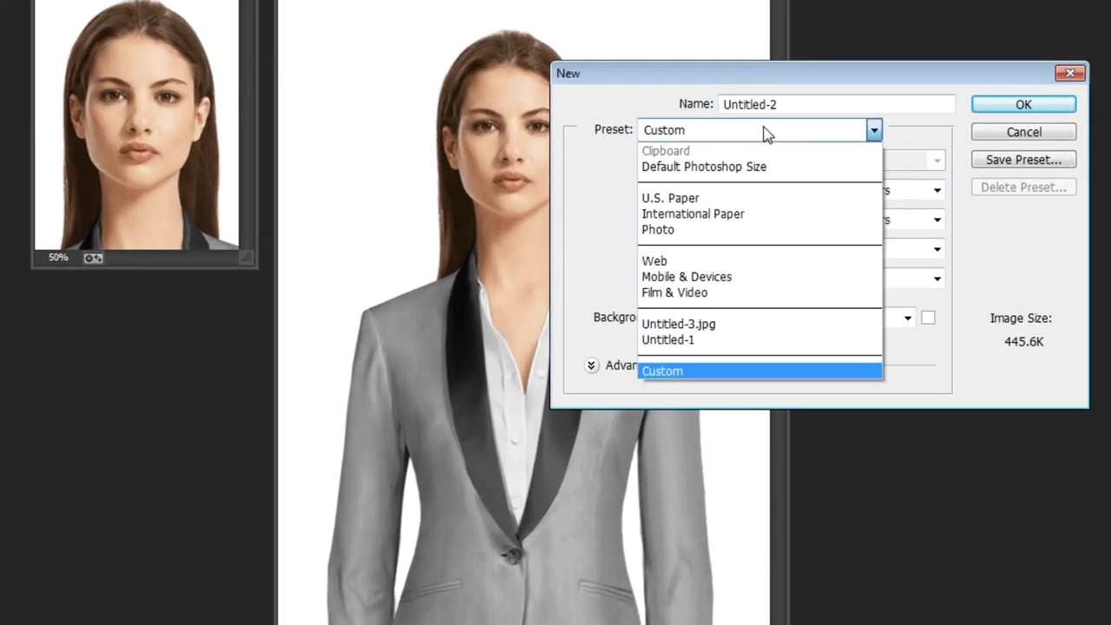
left_click(717, 229)
left_click(800, 165)
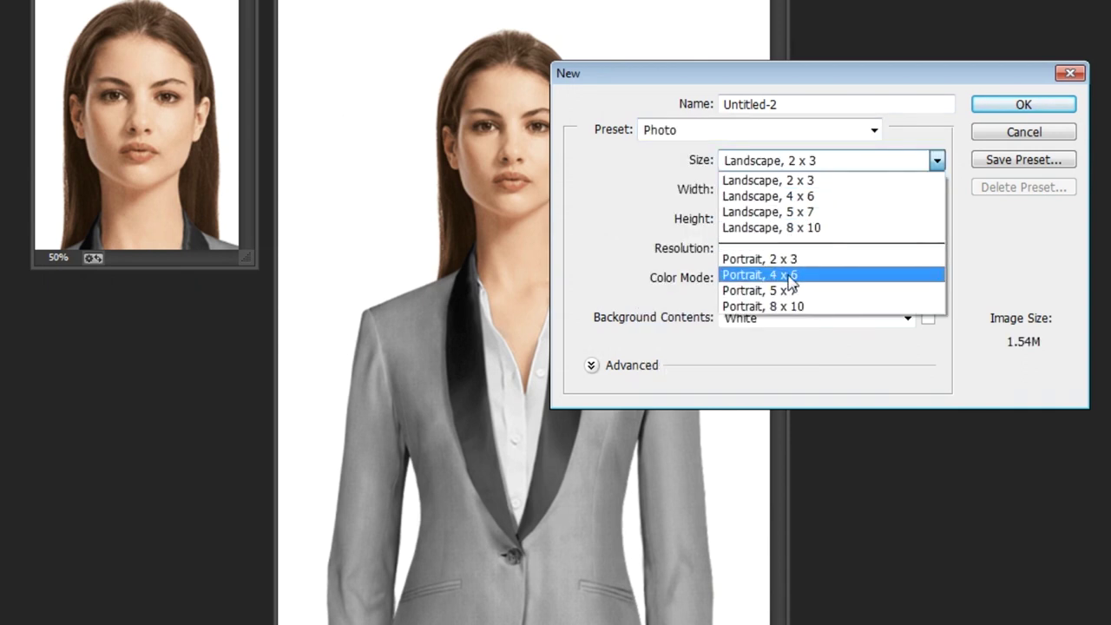
left_click(791, 276)
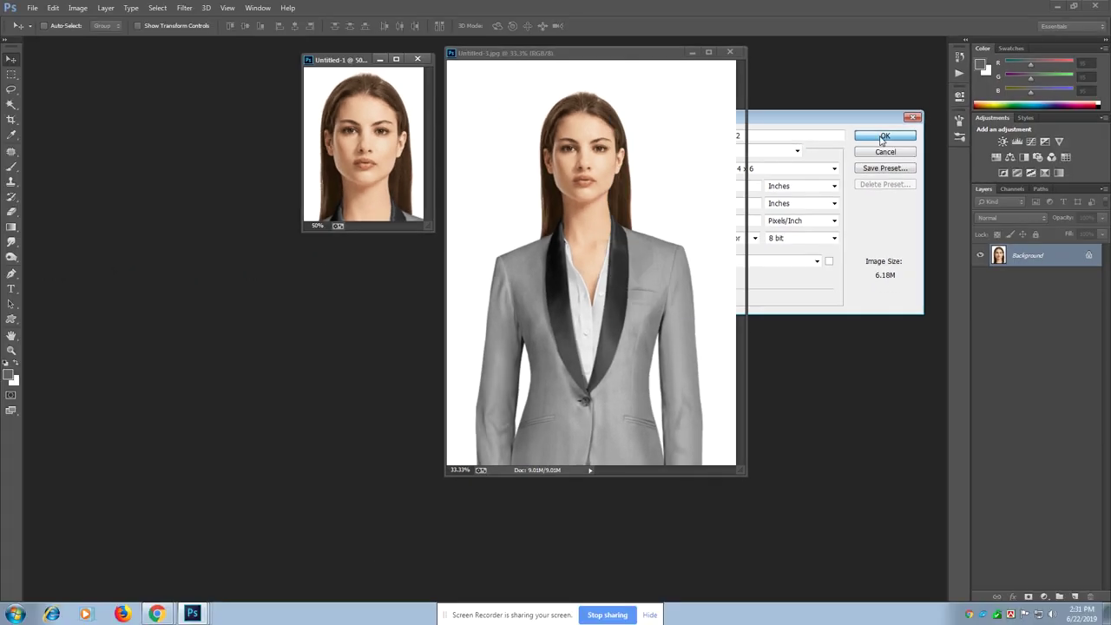
left_click(1022, 106)
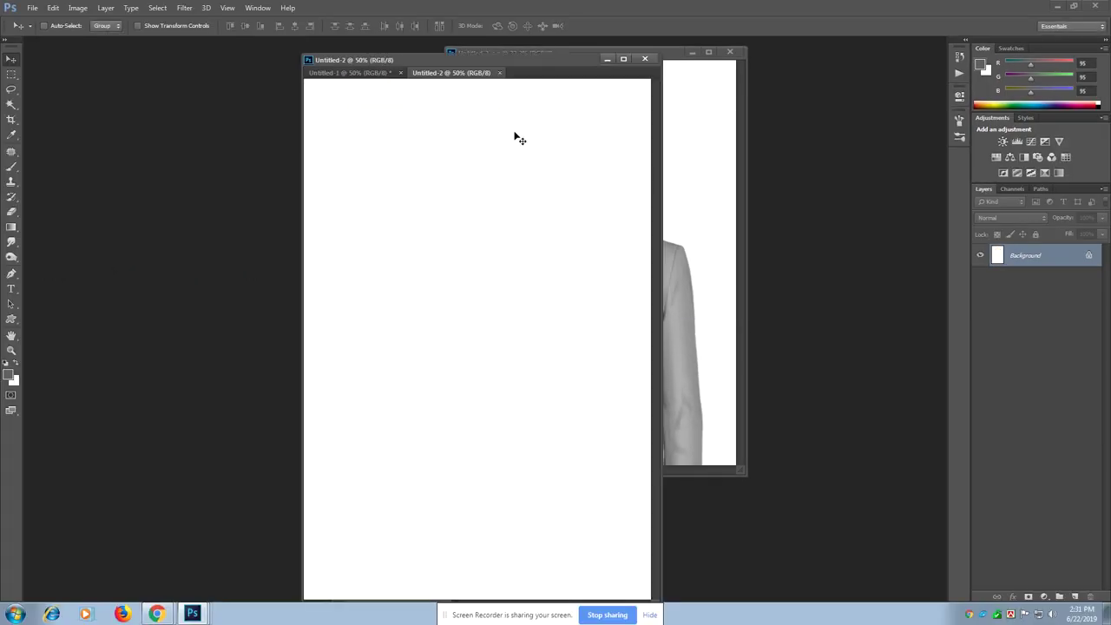
Separate the new blank document from the visa photo, close the original portrait, and arrange the two remaining documents side by side.
left_click_drag(474, 79, 492, 102)
left_click_drag(605, 97, 216, 75)
left_click_drag(432, 56, 603, 66)
left_click(787, 52)
left_click_drag(399, 61, 531, 68)
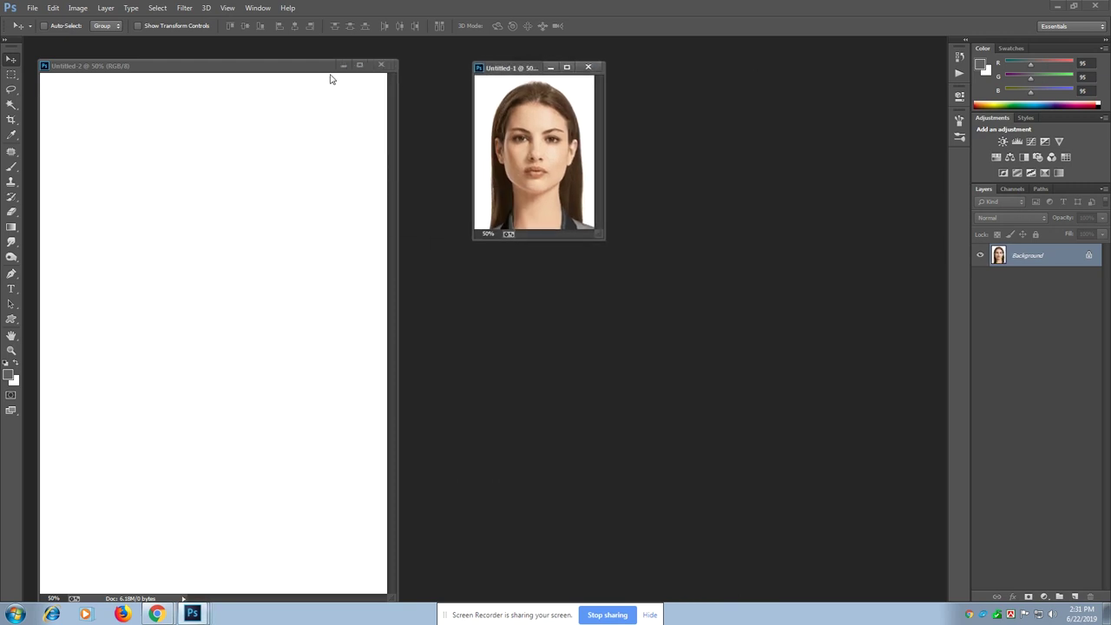
left_click_drag(300, 69, 339, 60)
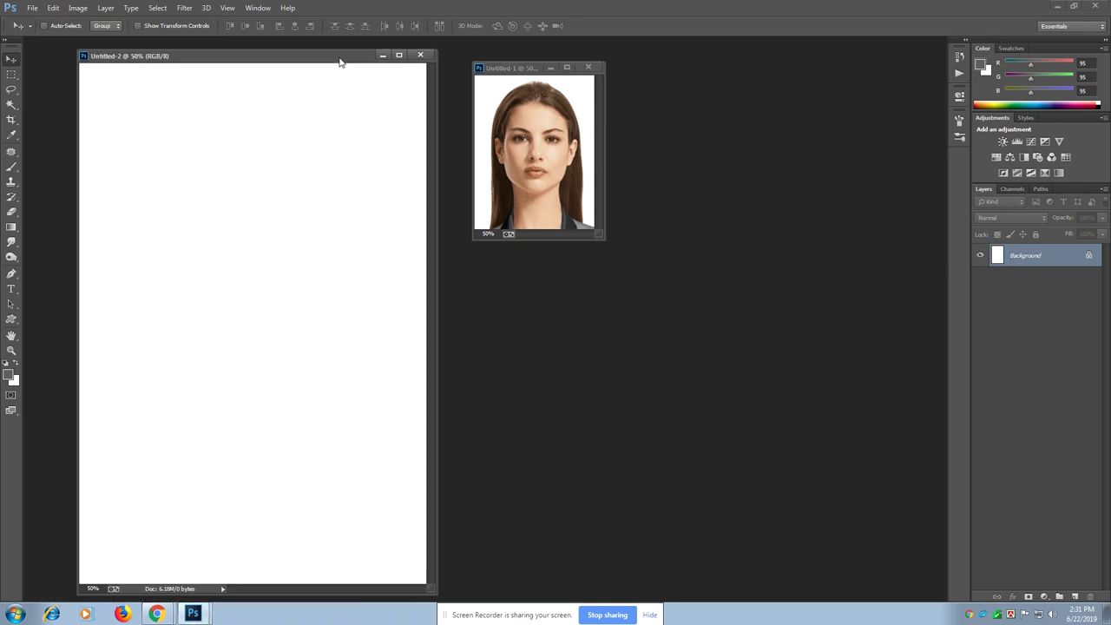
Fill the blank 4 x 6 document's background with the dark gray foreground color 595858.
left_click(9, 376)
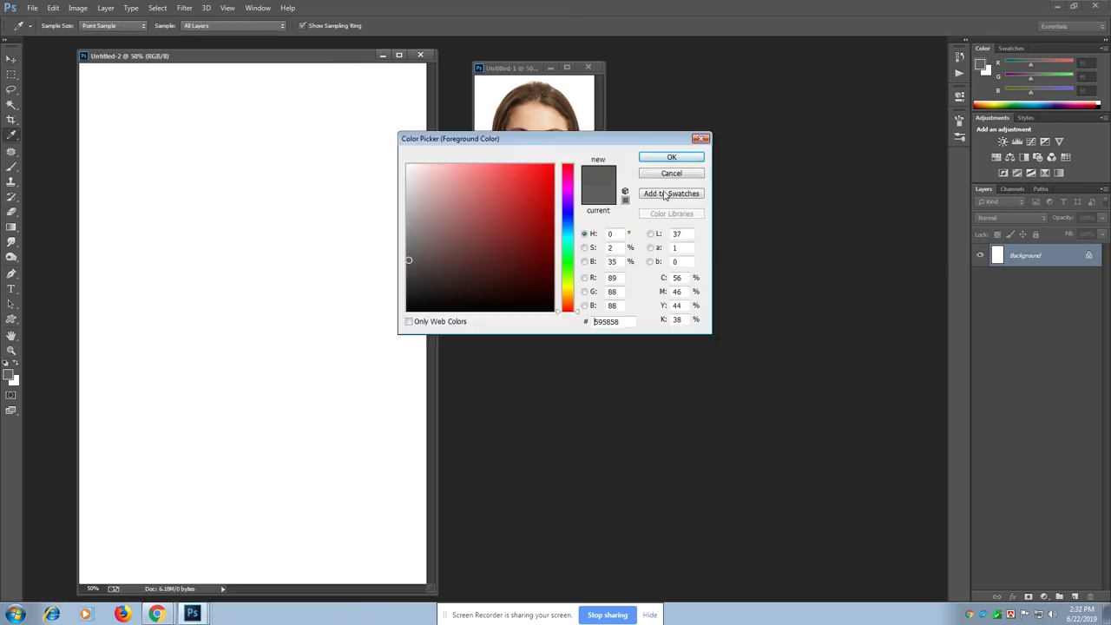
left_click(671, 157)
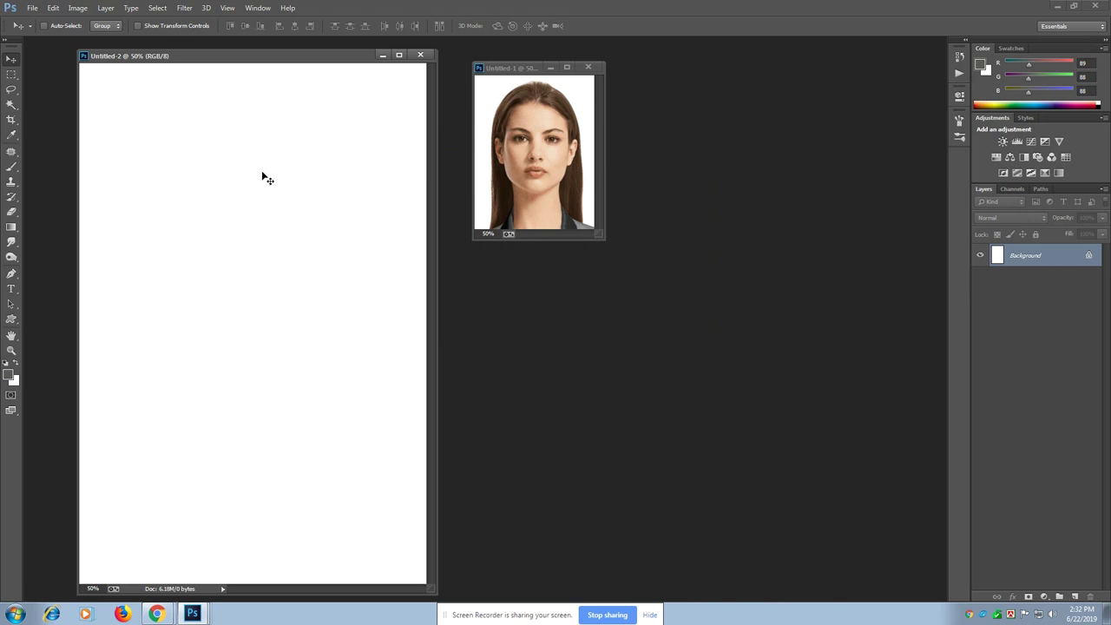
key("alt+BackSpace")
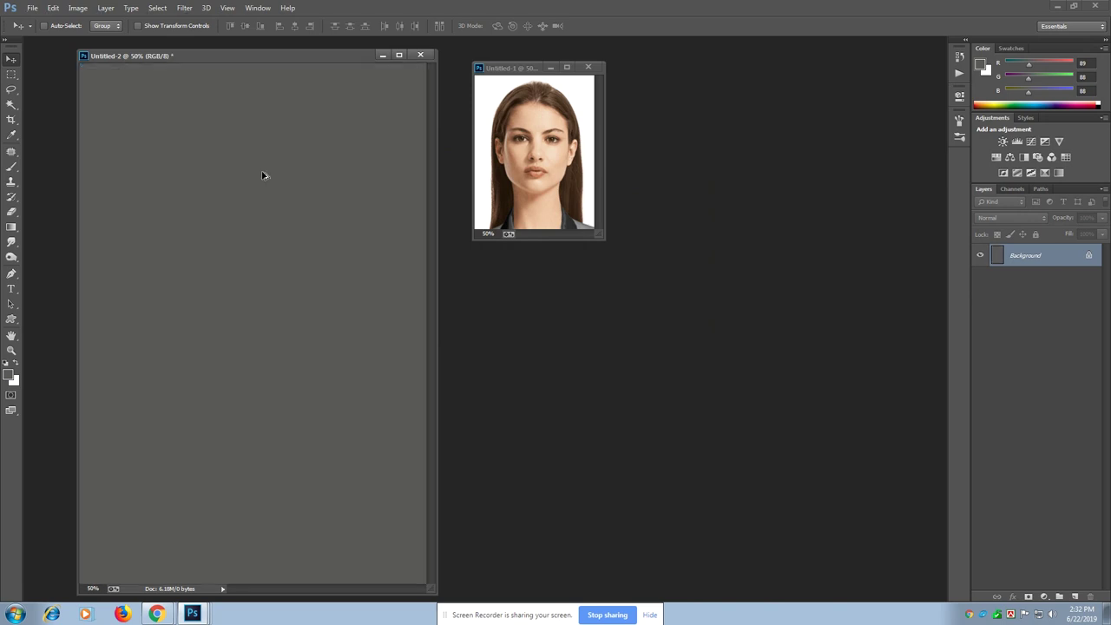
Copy the visa photo into the gray sheet's lower left area and duplicate it beside itself with a narrow gap.
left_click(537, 161)
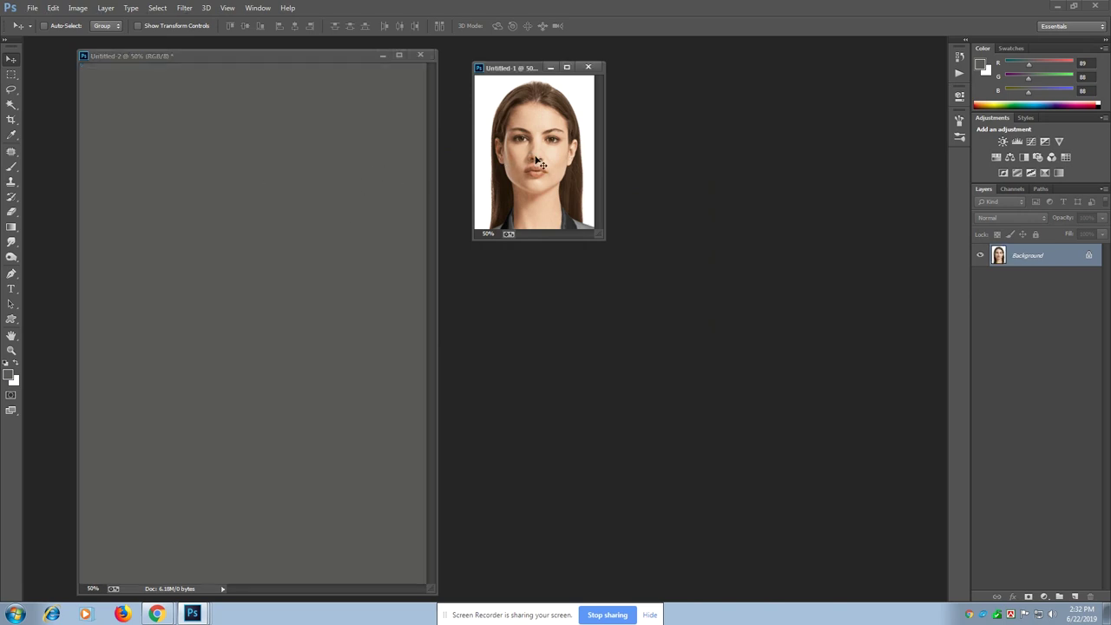
left_click_drag(546, 158, 204, 303)
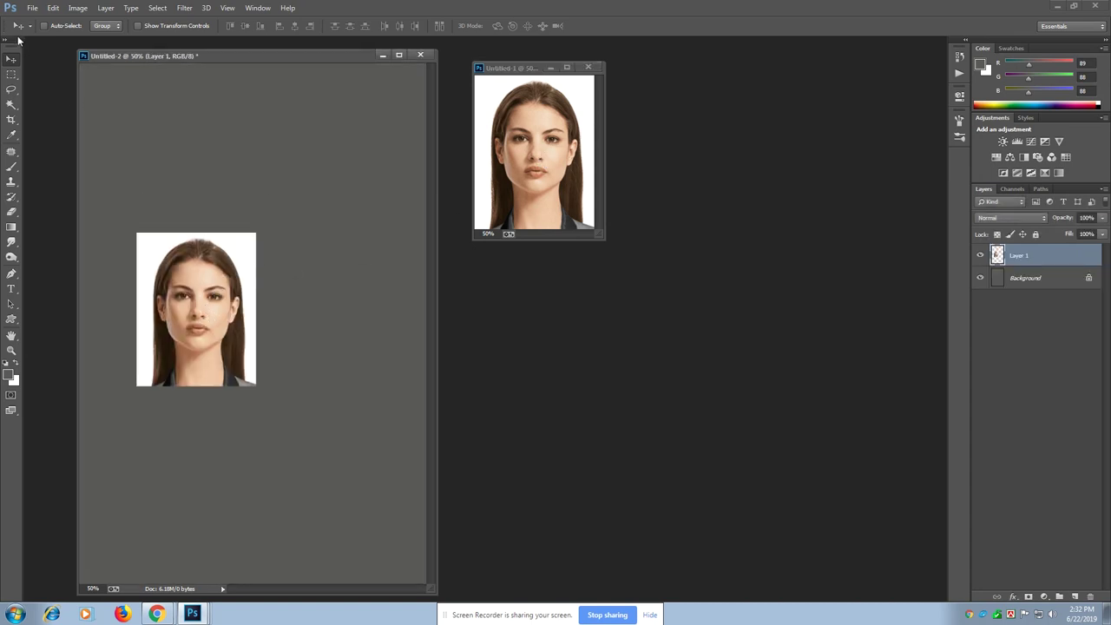
left_click(35, 9)
mouse_move(53, 9)
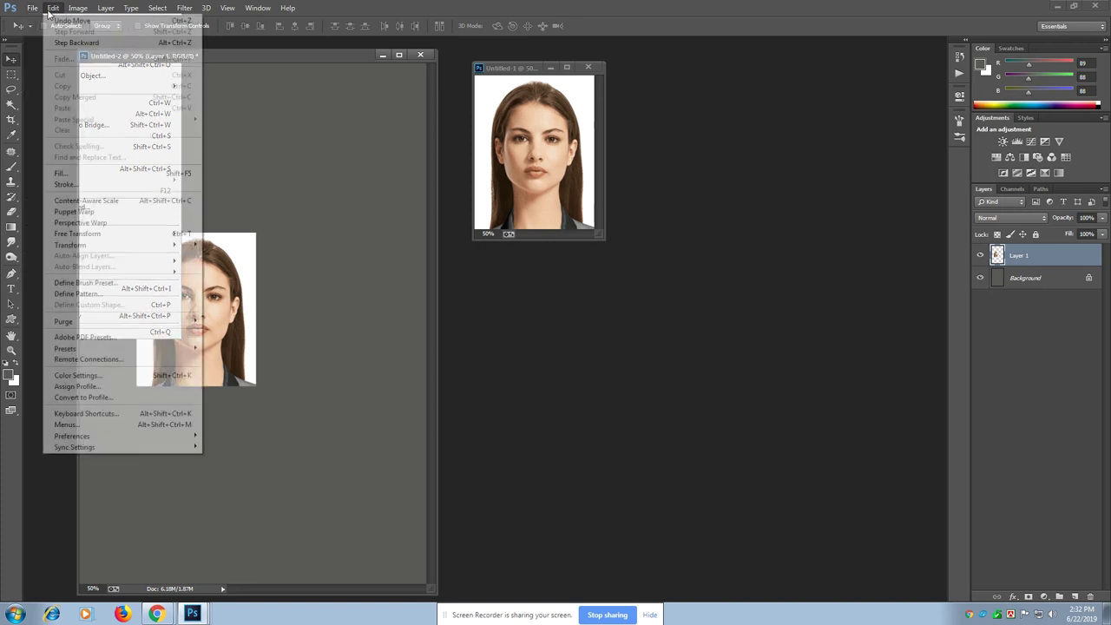
left_click(73, 234)
left_click_drag(194, 275, 285, 460)
key("Return")
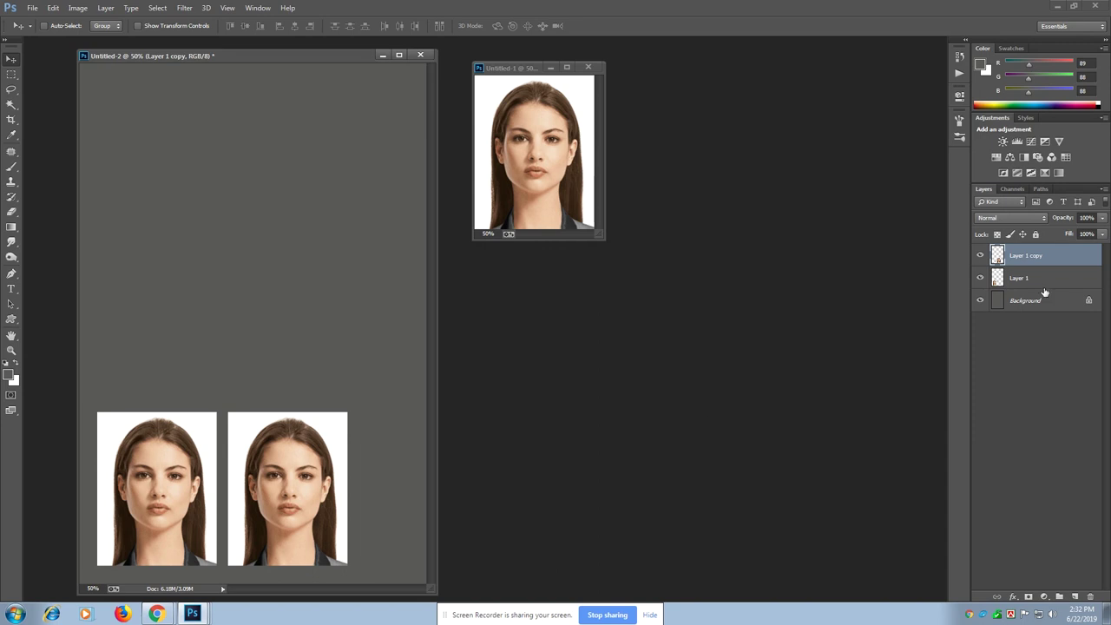
Duplicate the two photos directly above themselves to form a two-by-two grid, and reposition the grid on the sheet.
left_click(1039, 279, "shift")
left_click(32, 7)
left_click(78, 239)
left_click_drag(275, 476, 317, 313)
key("Return")
Select all four photo layers and move the grid slightly up and left with Free Transform to center it horizontally.
left_click(1033, 257)
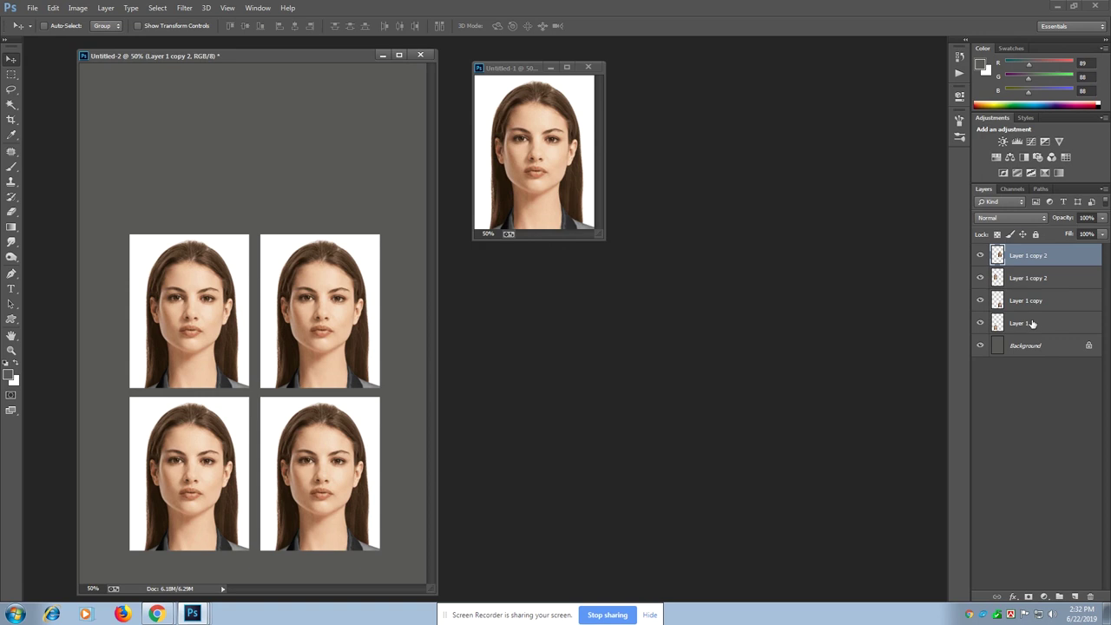
left_click(1032, 325, "shift")
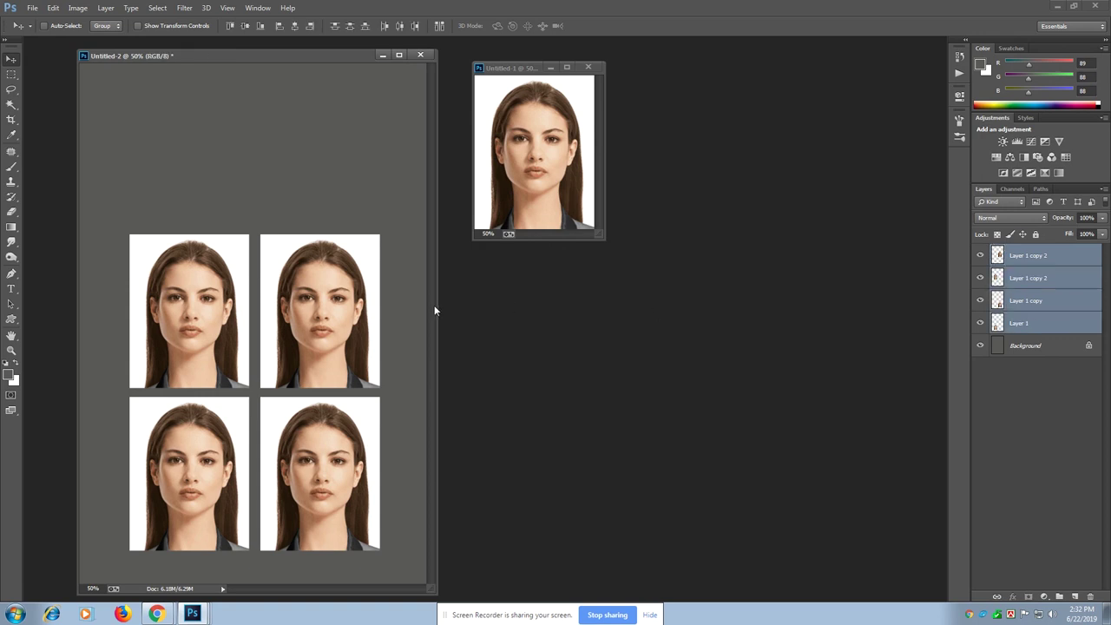
left_click(53, 7)
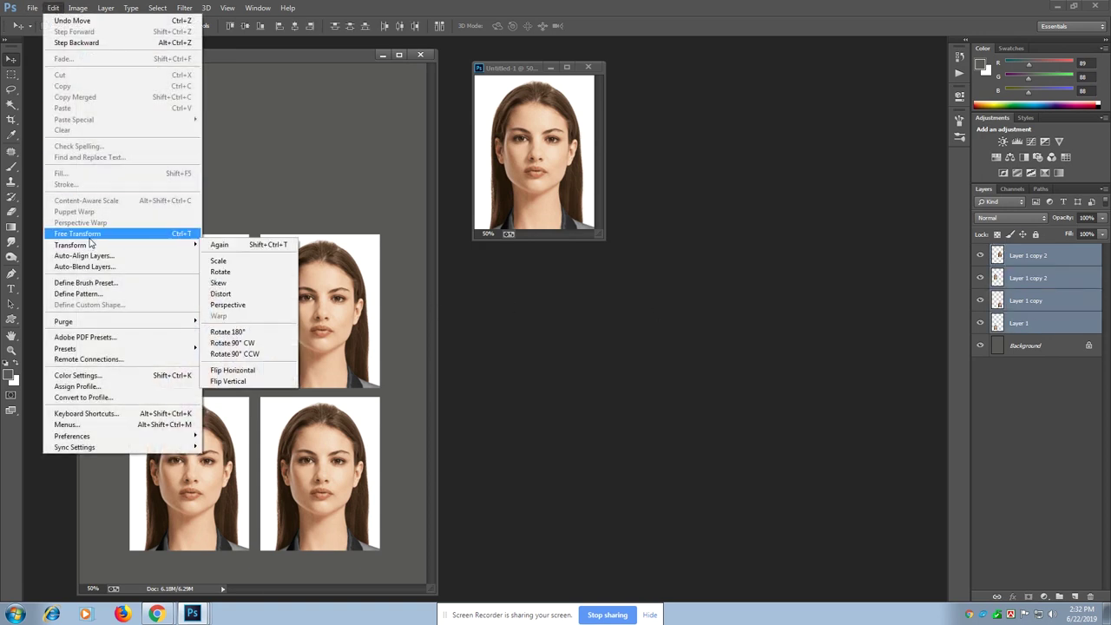
left_click(89, 236)
left_click_drag(296, 314, 289, 306)
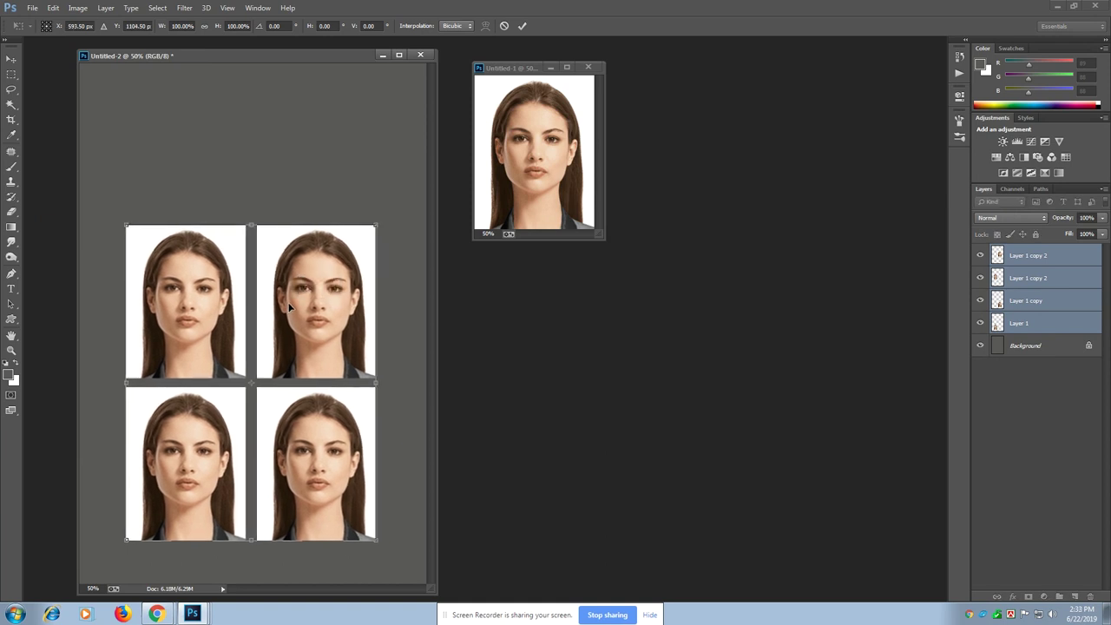
key("Return")
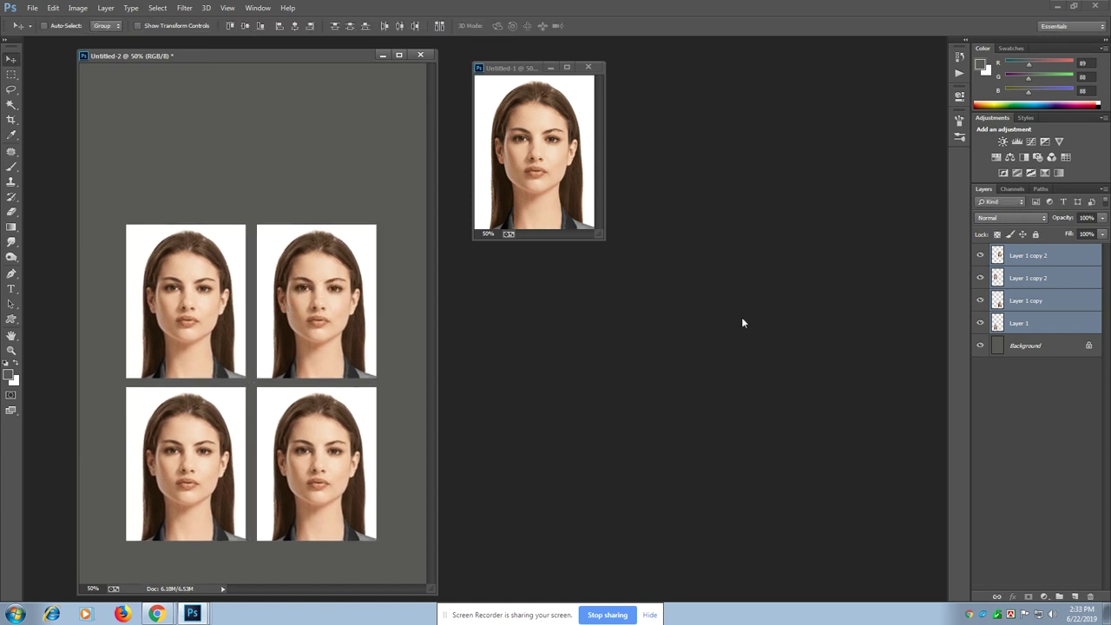
Merge the four photo layers with the gray Background into a single layer.
left_click(1044, 346)
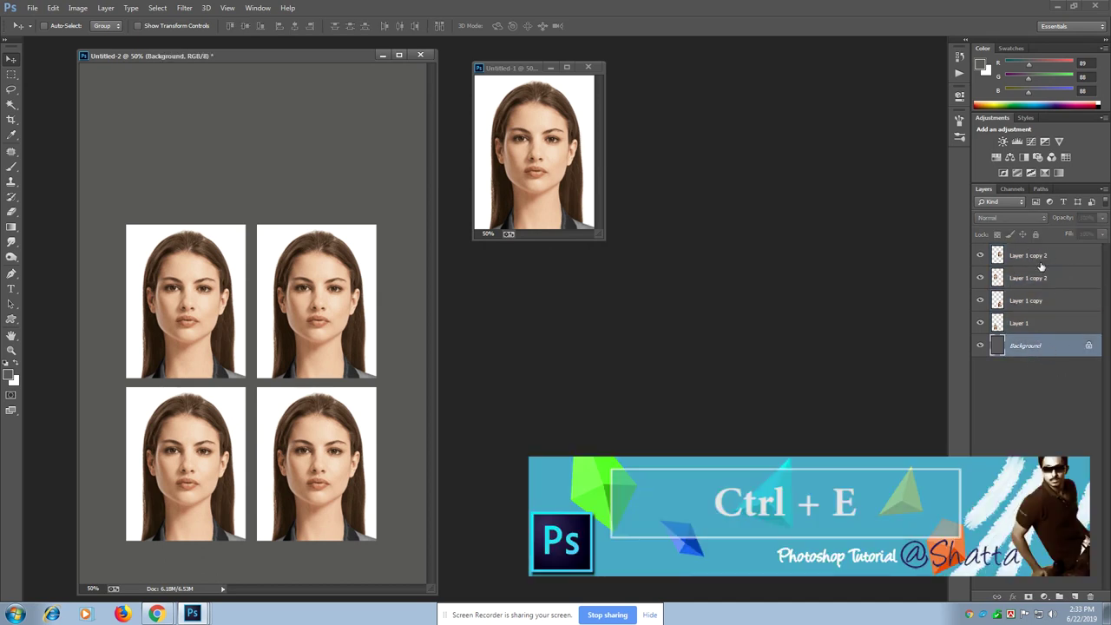
key("ctrl+e")
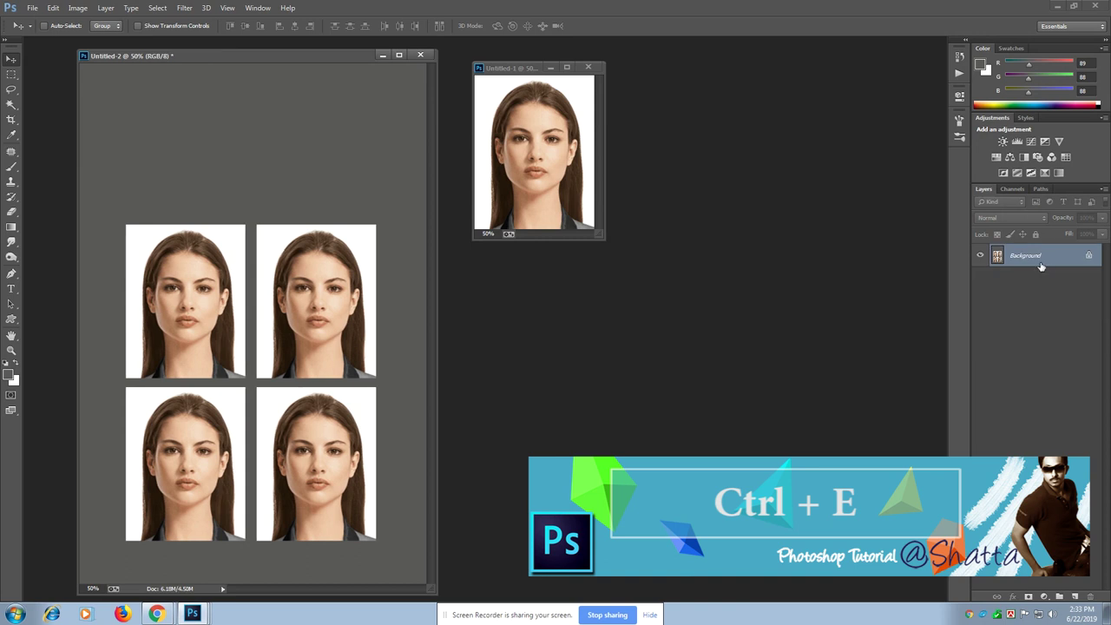
left_click_drag(342, 58, 344, 55)
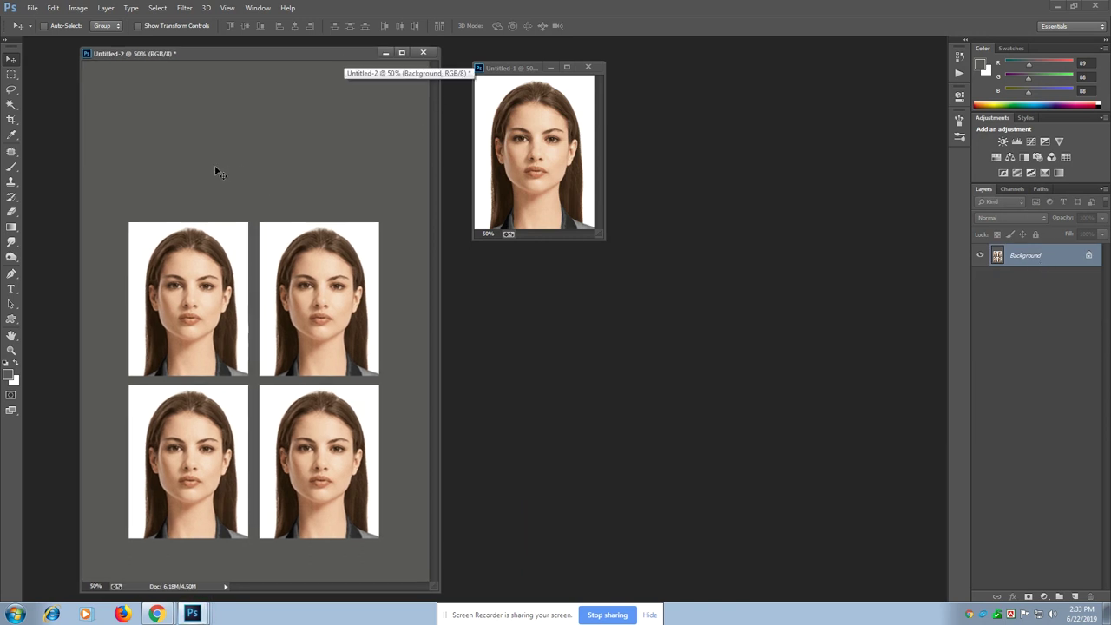
Start a white (ffffff) horizontal text line at 30 pt in the empty area above the photo grid.
left_click(12, 288)
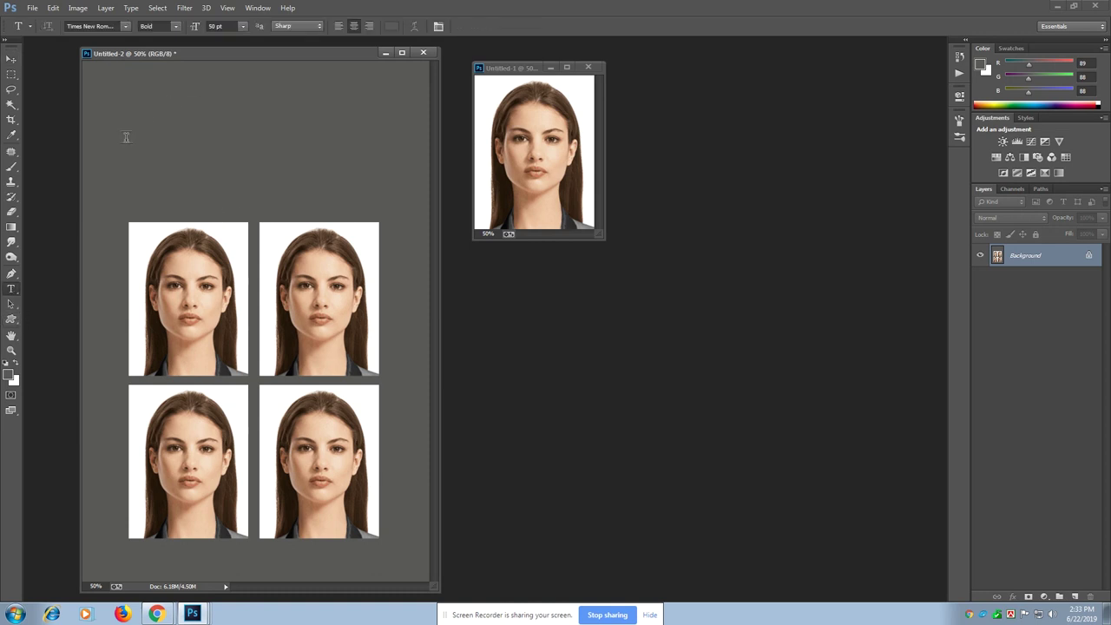
left_click(105, 152)
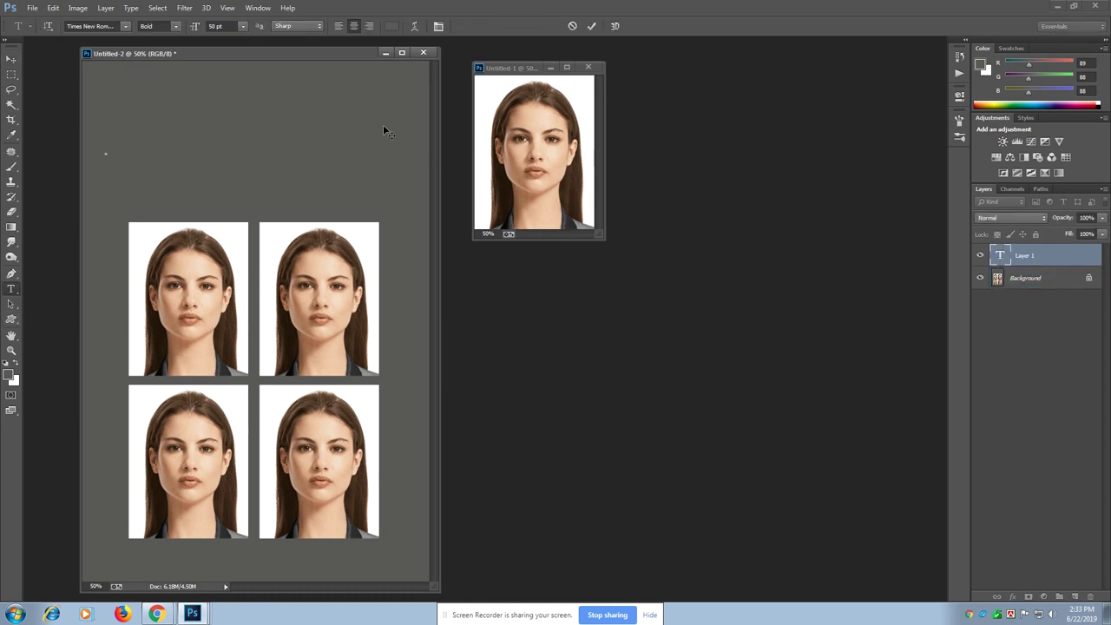
left_click(214, 26)
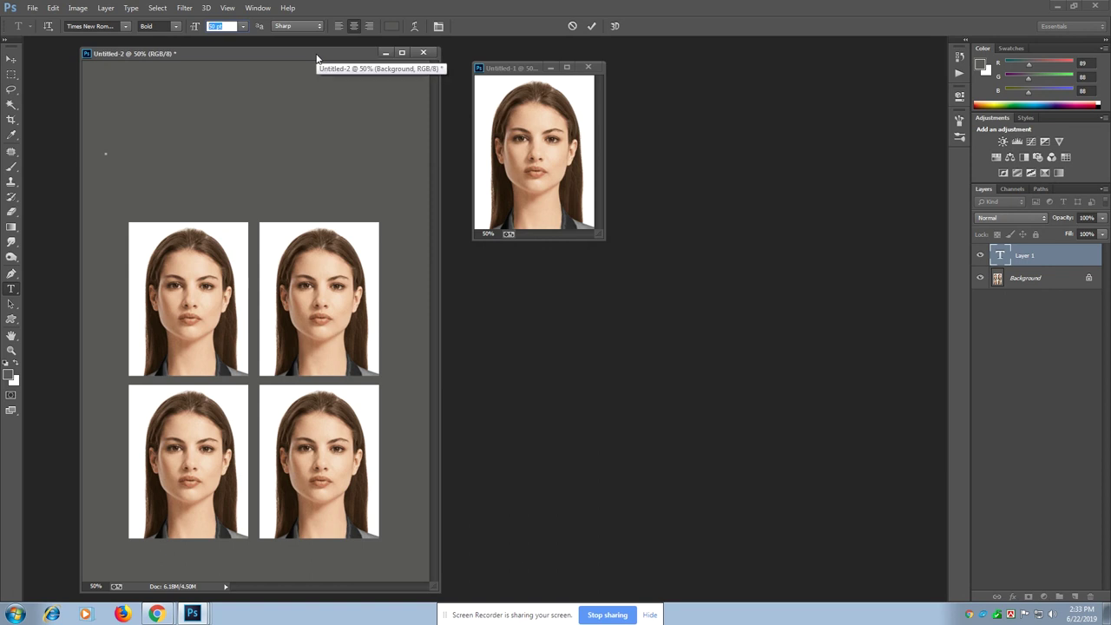
type("30")
key("Return")
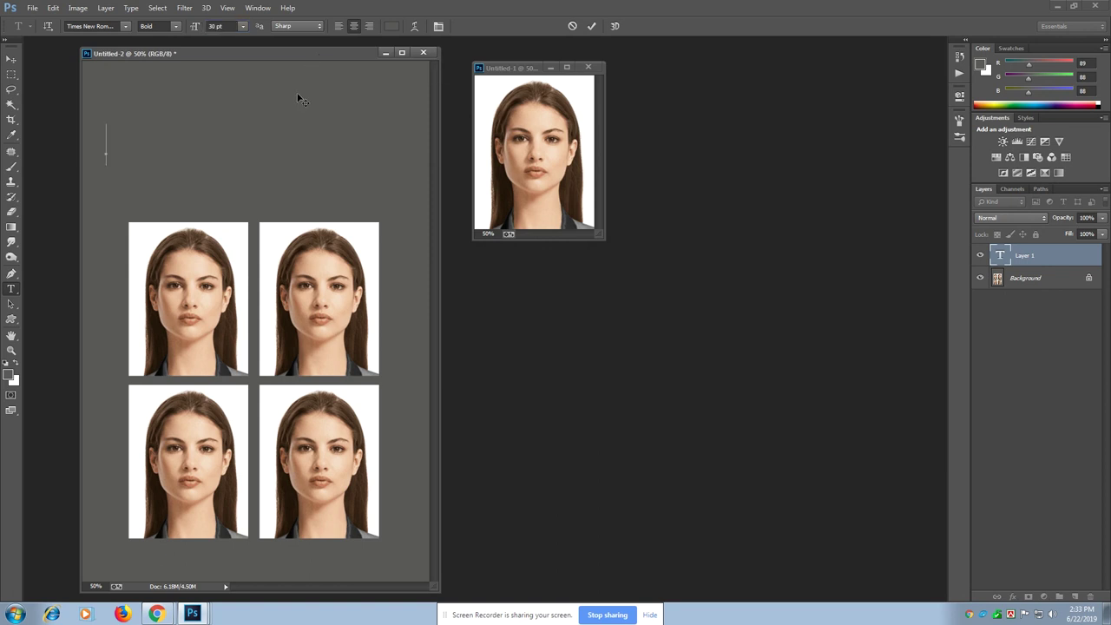
left_click(392, 26)
type("ffffff")
left_click(686, 159)
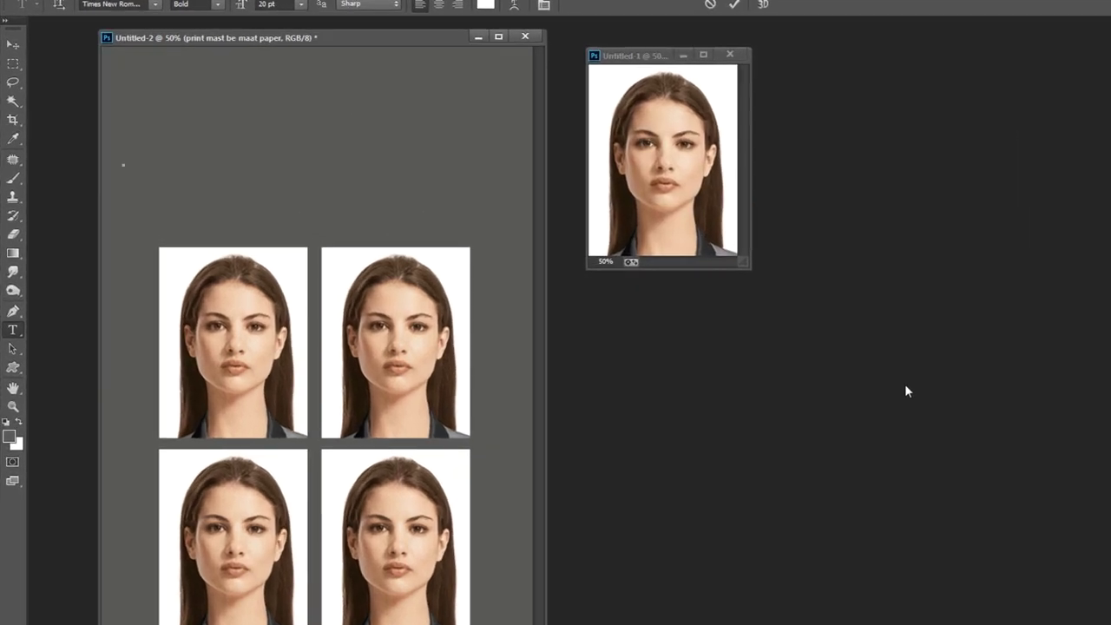
Write the note "photo print must be maat paper" above the photos and shift it slightly left to fit the sheet.
type("photo p")
type("ring")
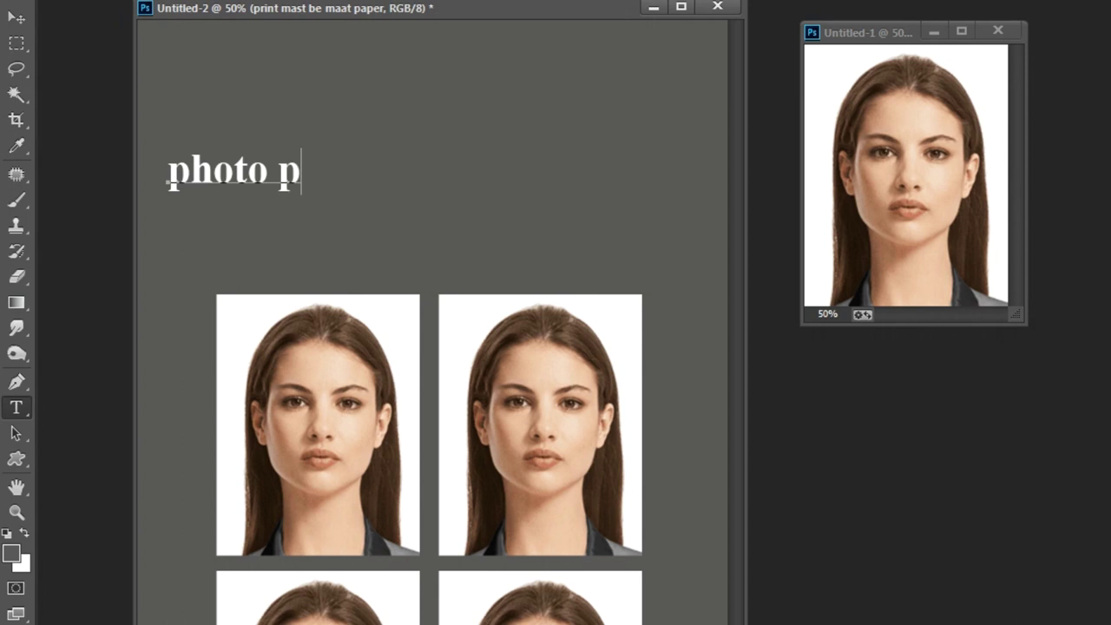
key("BackSpace")
type("t m")
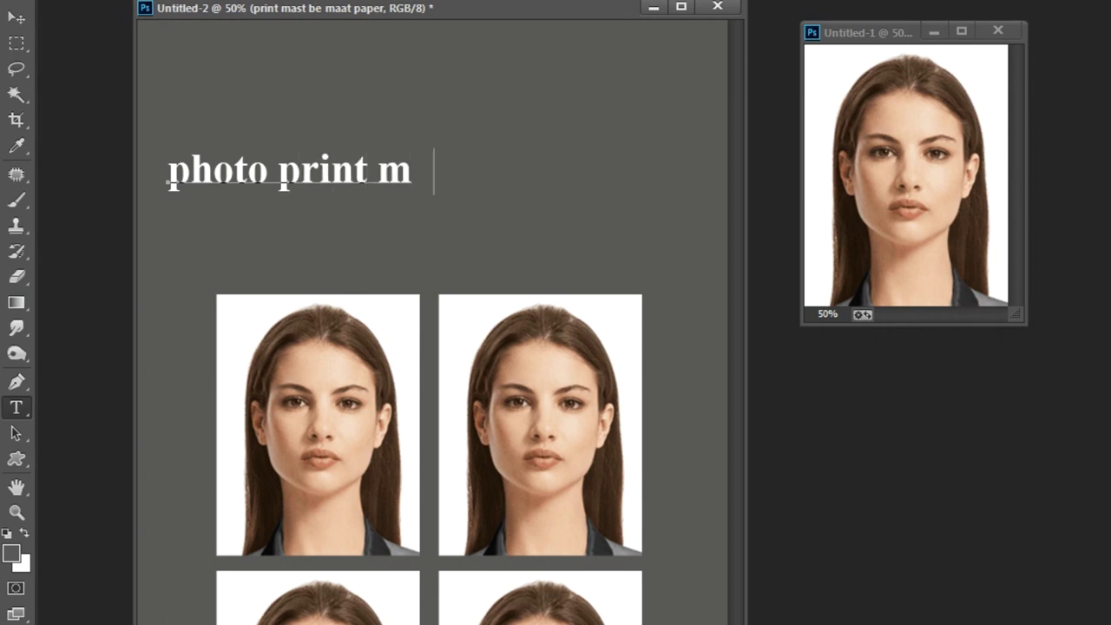
type("ust be ")
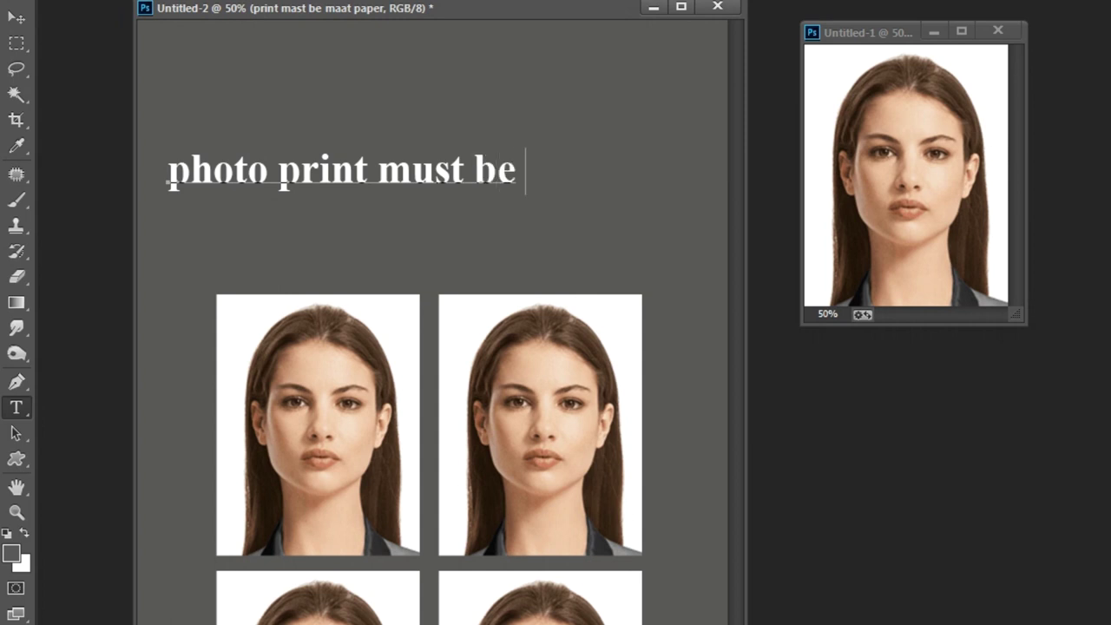
type("maat pa")
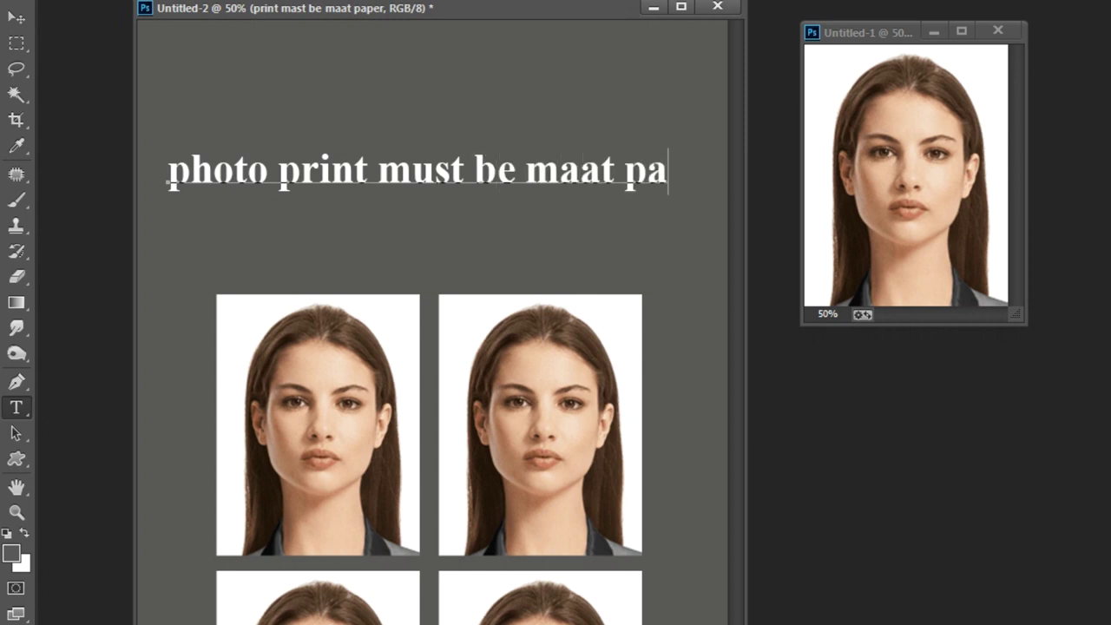
type("per")
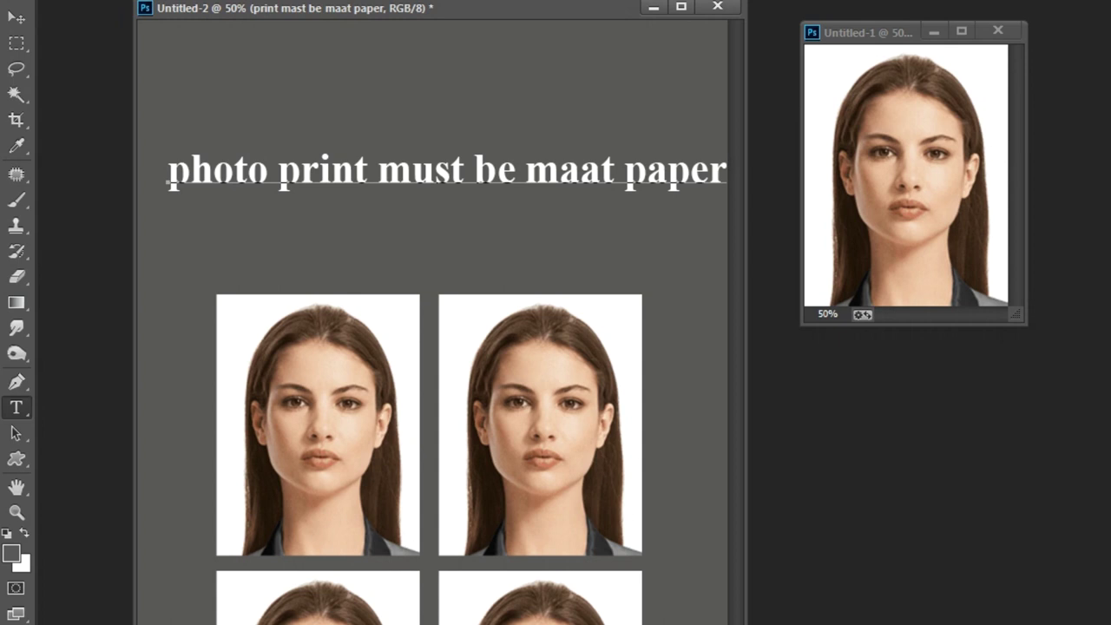
key("ctrl+Return")
key("v")
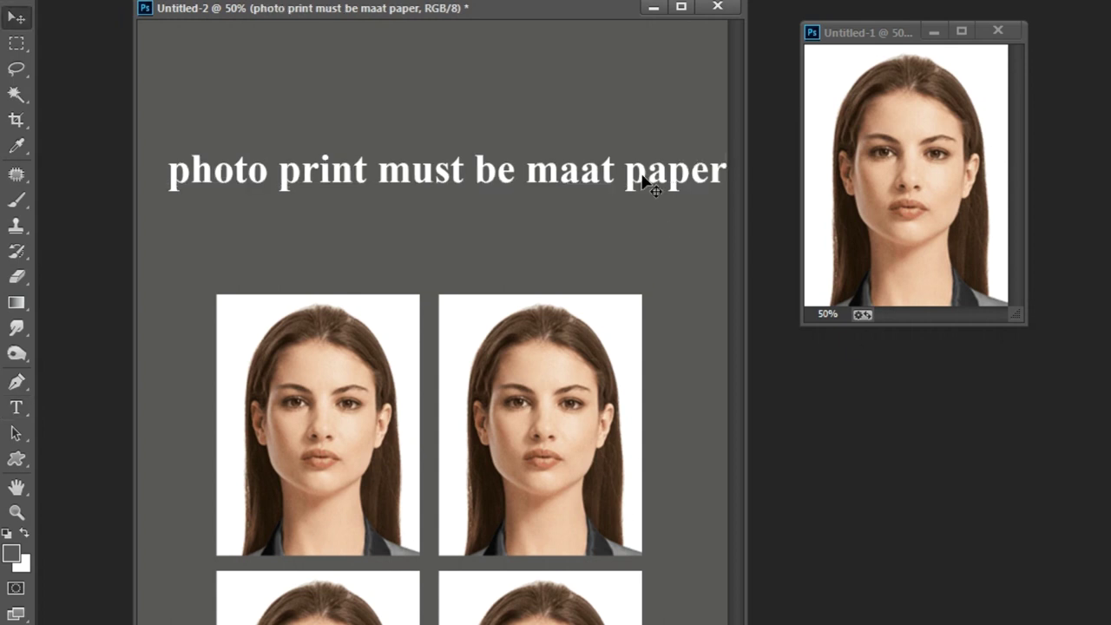
left_click_drag(631, 188, 612, 186)
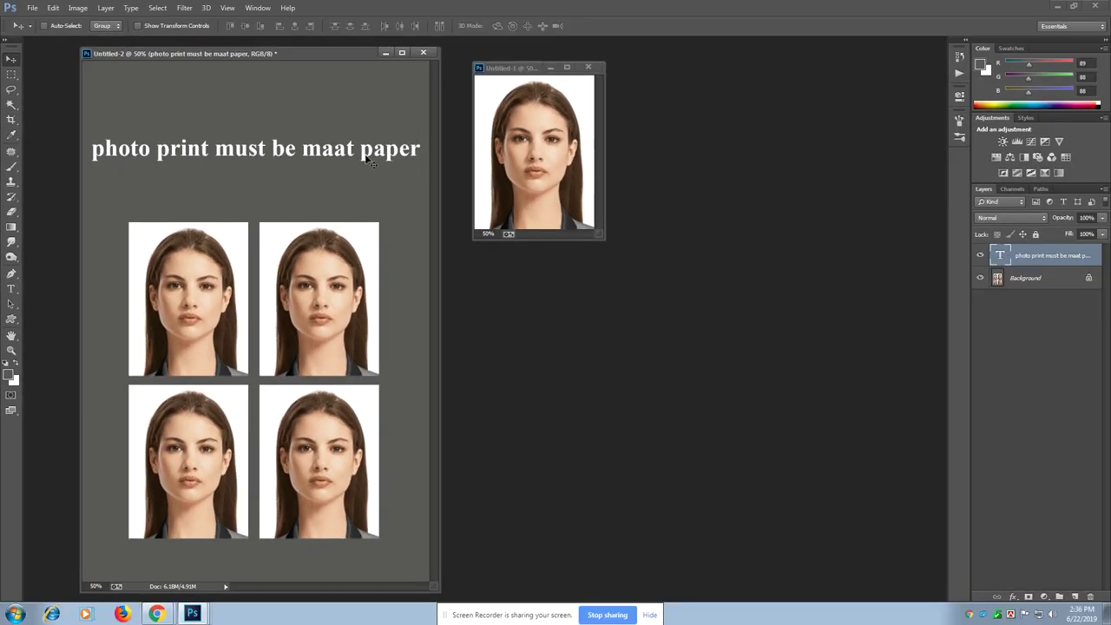
Save the four-photo sheet as a JPEG named "canada visa photo print" at quality 12, and close the document without saving changes.
left_click_drag(522, 73, 506, 89)
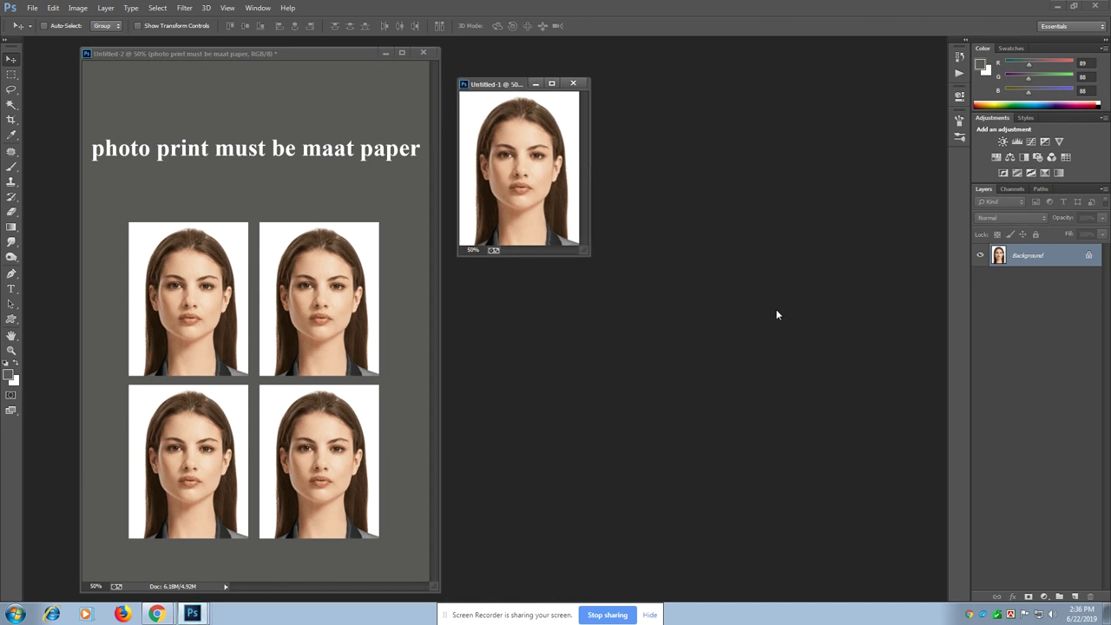
left_click(330, 84)
key("ctrl+s")
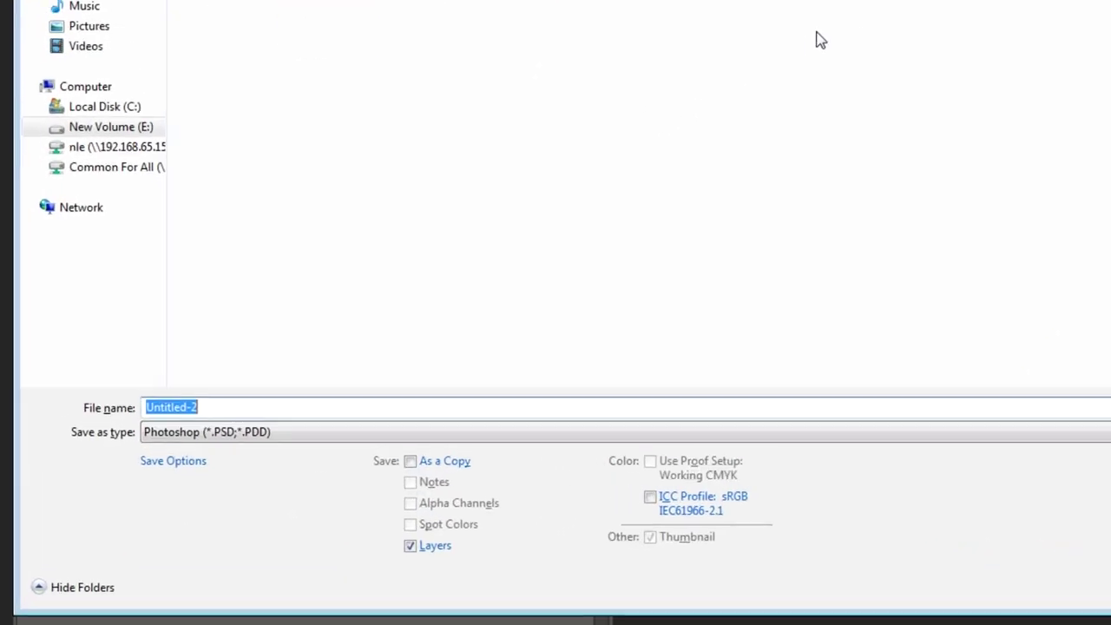
key("Tab")
key("j")
key("shift+Tab")
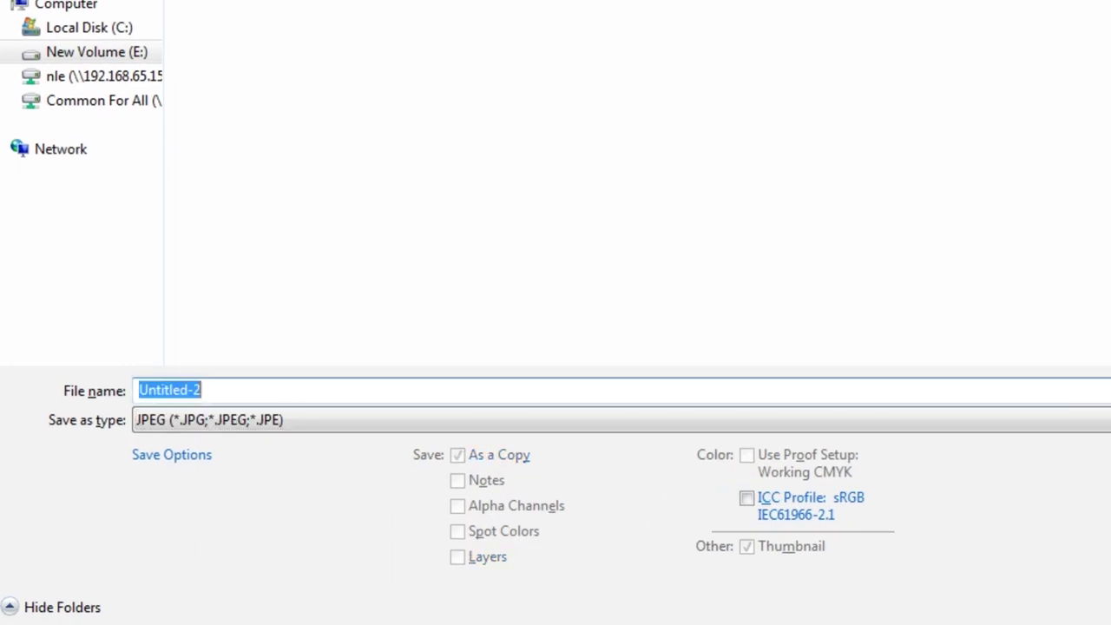
type("canad")
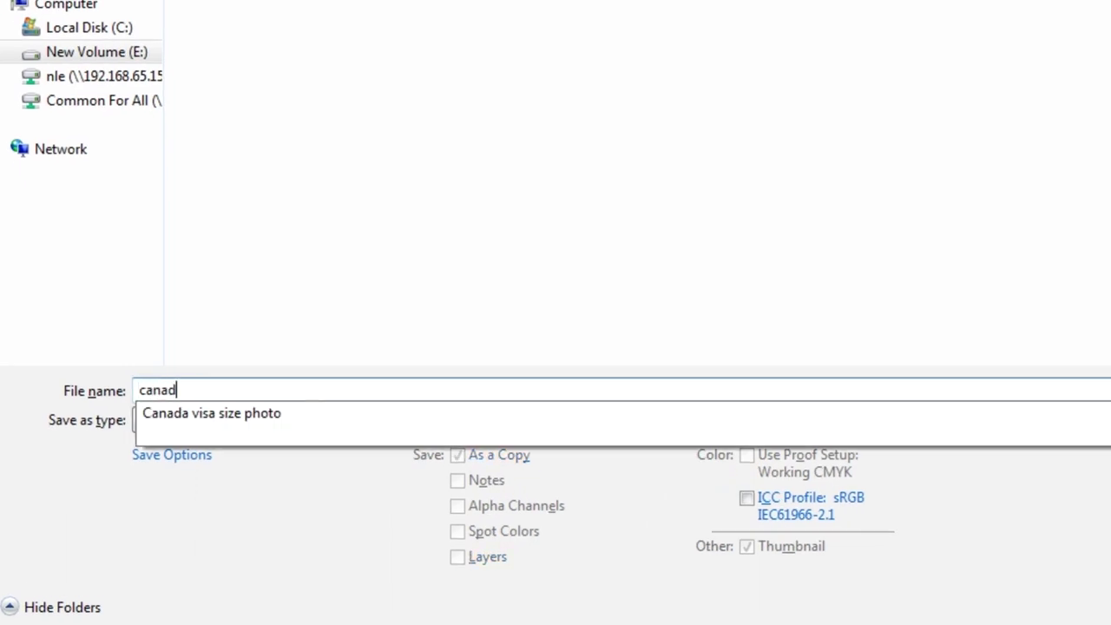
type("a visa photo")
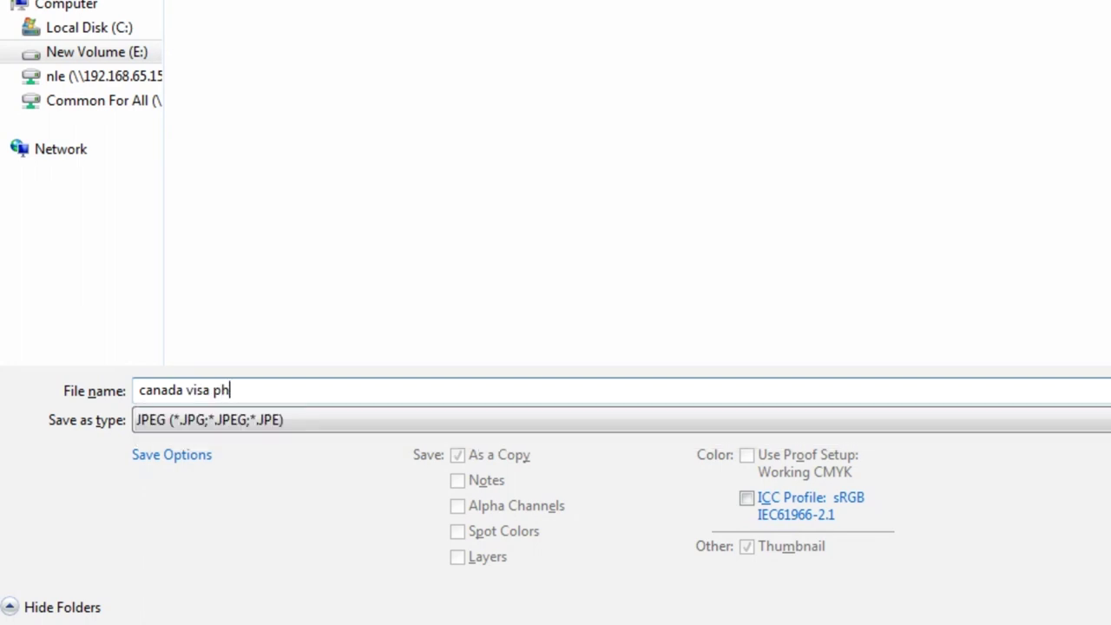
type(" print")
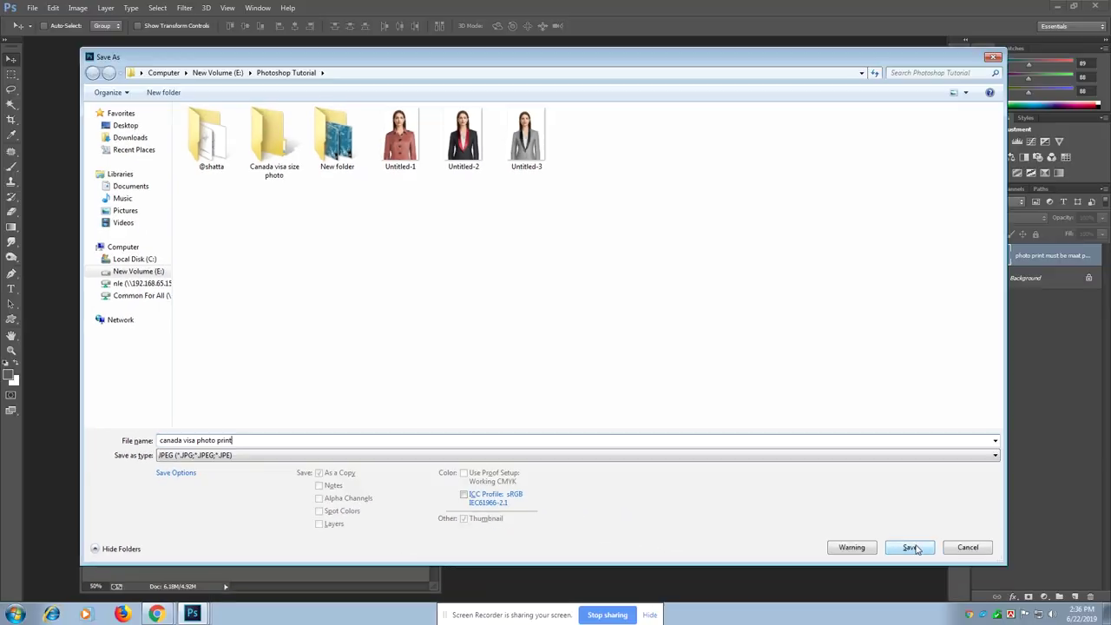
left_click(909, 546)
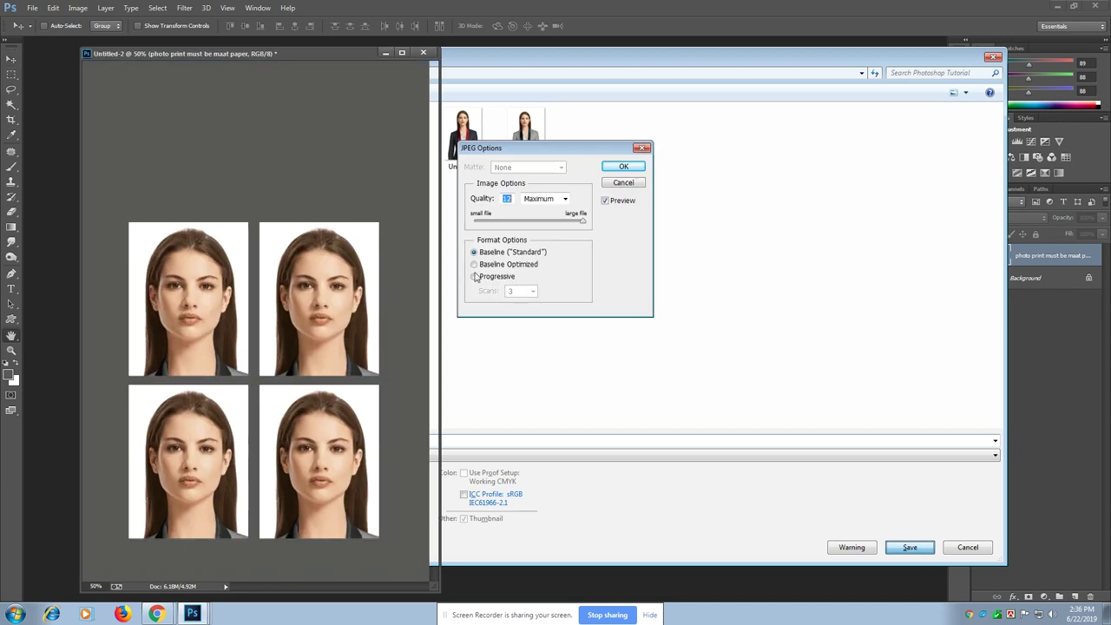
left_click(626, 167)
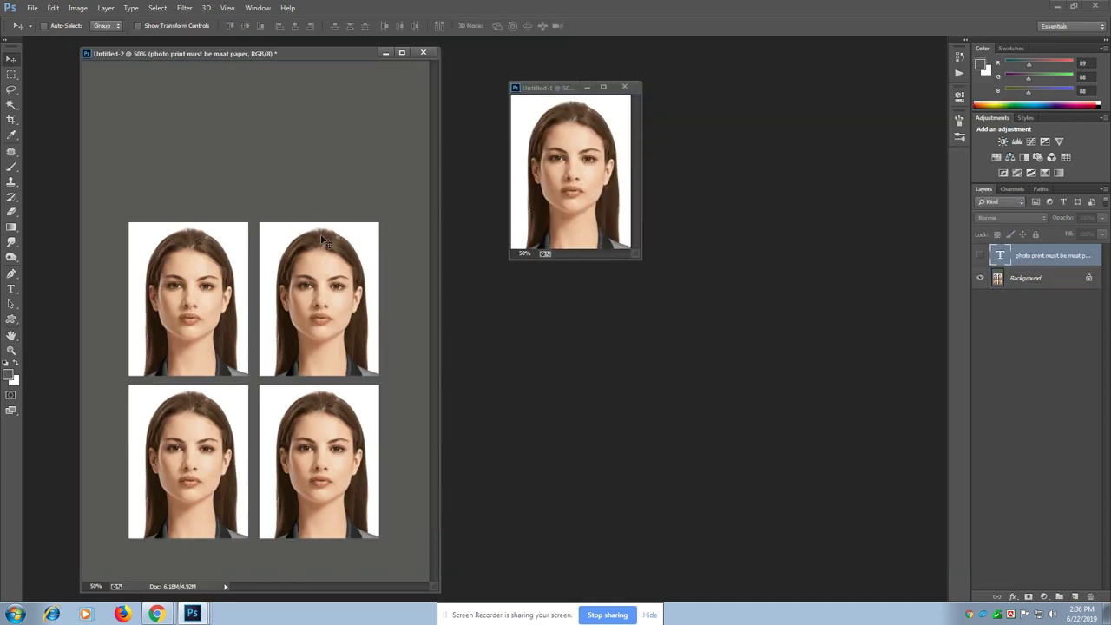
left_click(424, 53)
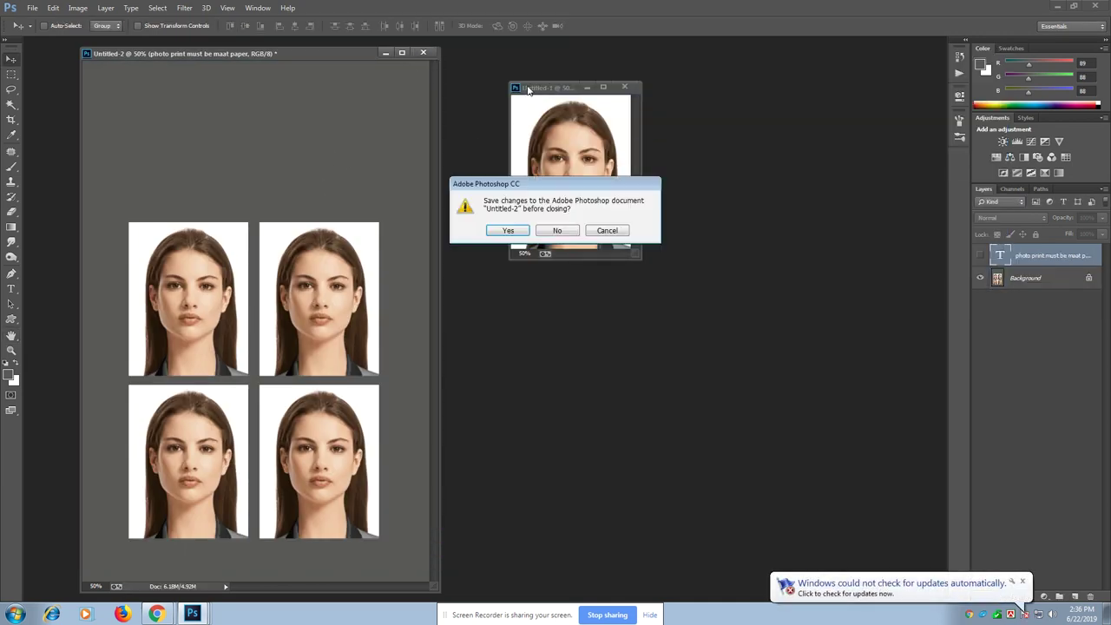
left_click(557, 230)
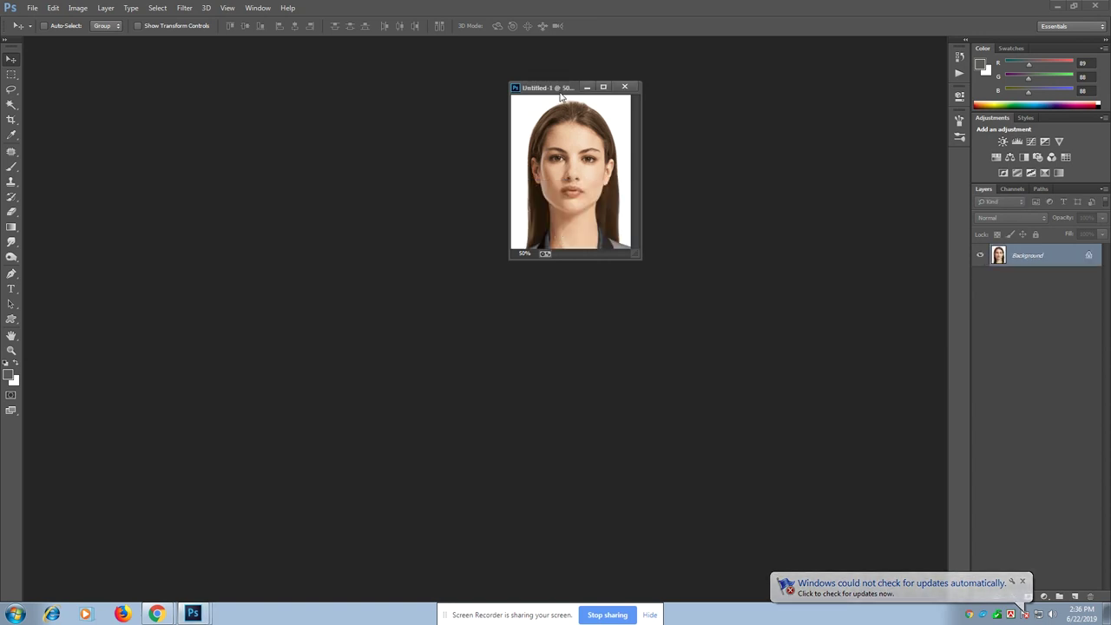
Save the single visa photo as a JPEG named "canada visa form photo" at quality 12, and close it.
left_click_drag(559, 92, 438, 98)
key("ctrl+plus")
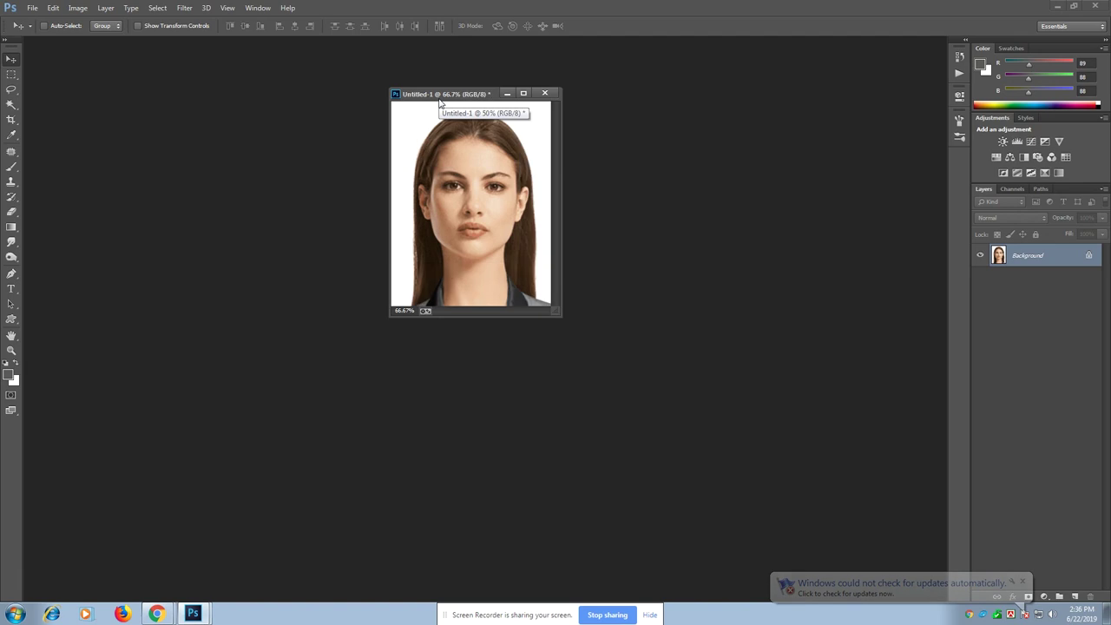
key("ctrl+plus")
key("ctrl+shift+s")
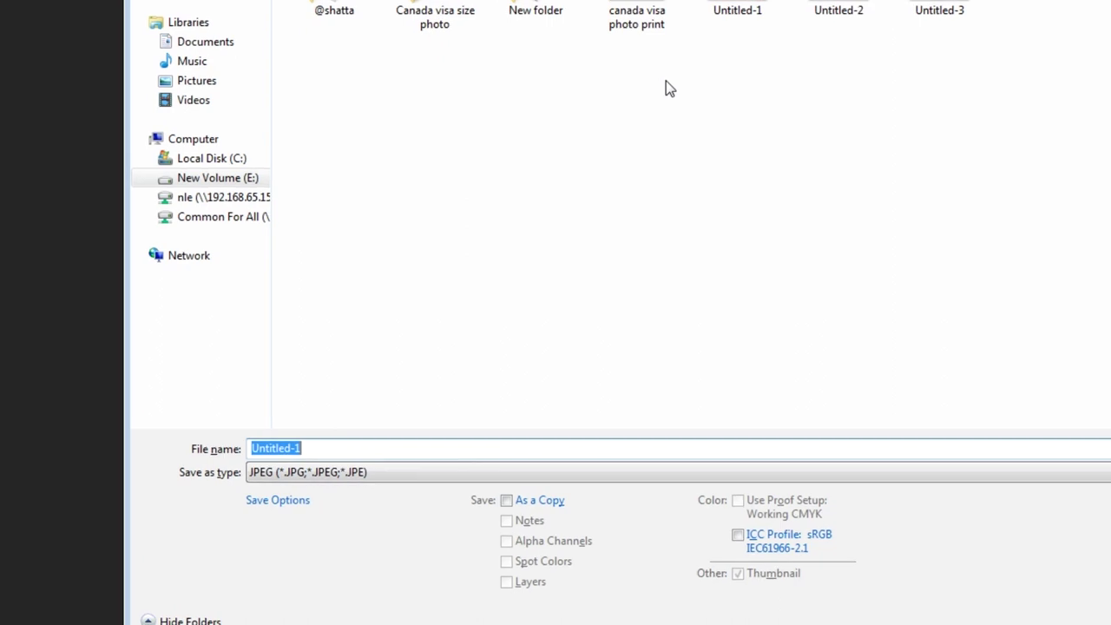
type("cana")
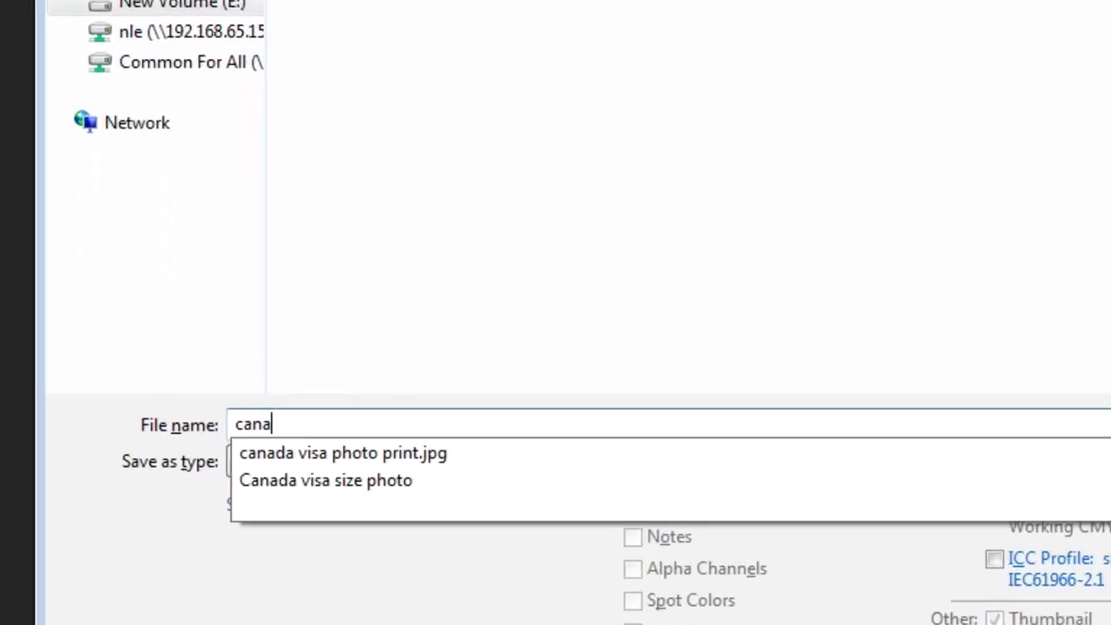
type("da visa form ")
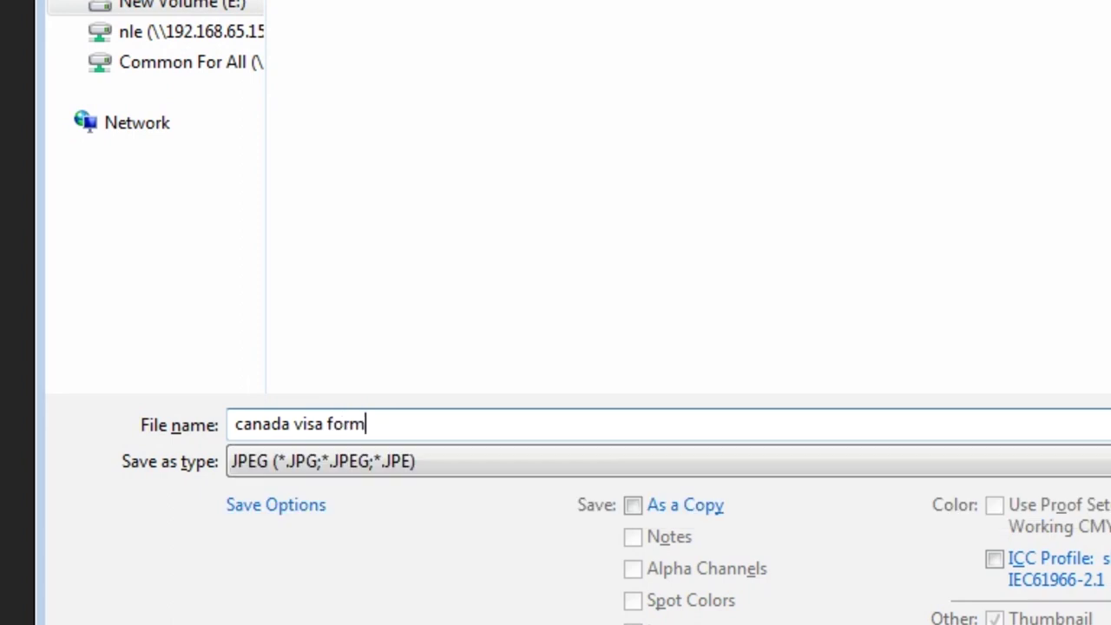
type("photo")
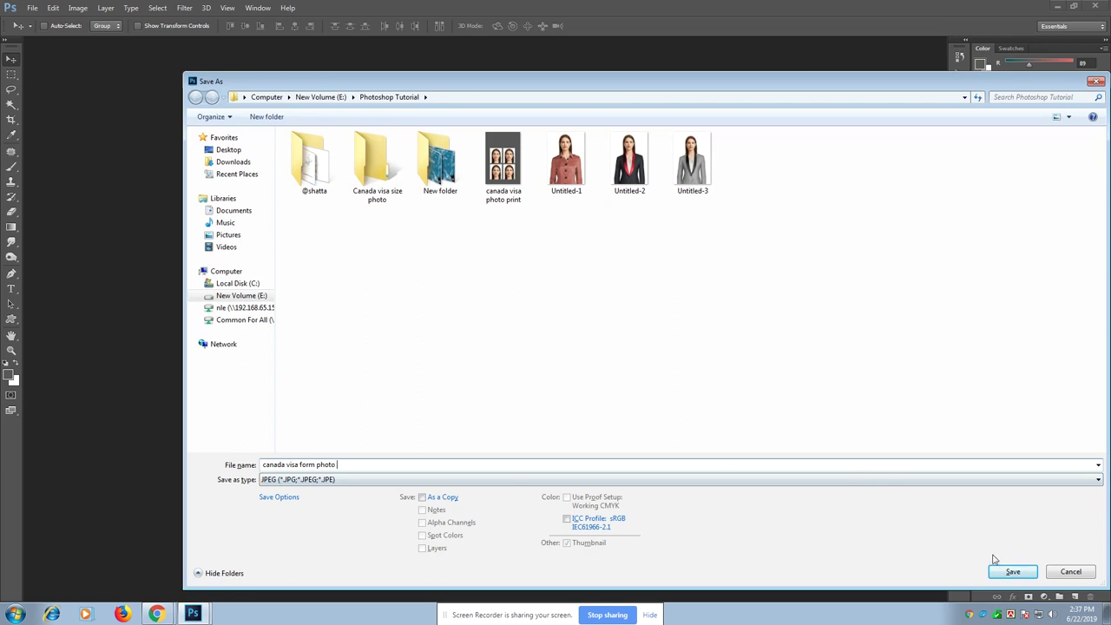
left_click(1009, 571)
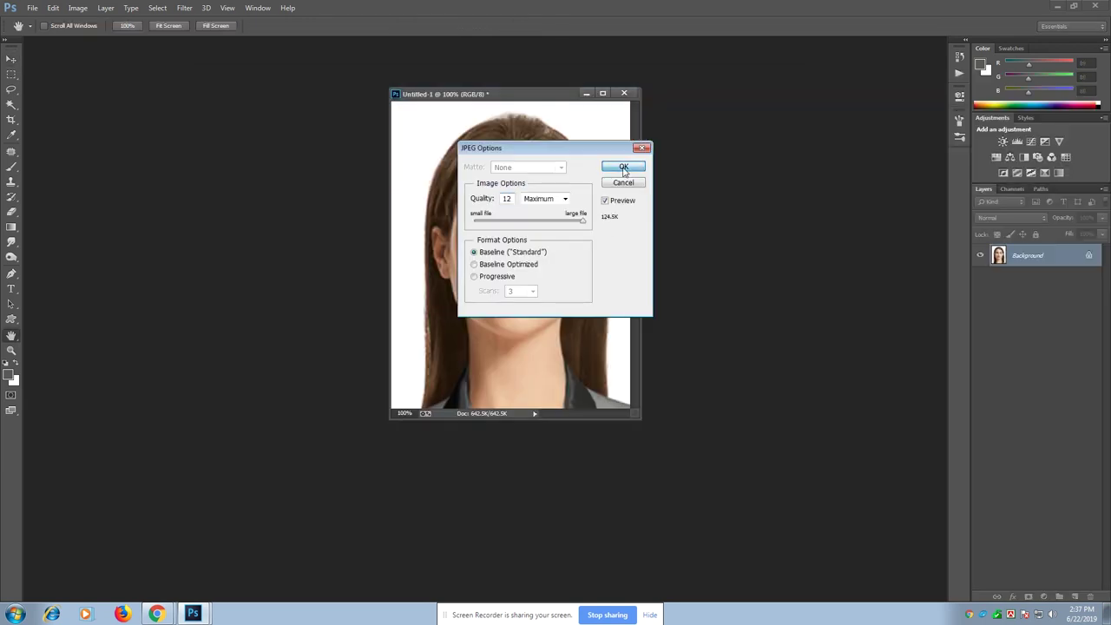
left_click(624, 167)
left_click(624, 93)
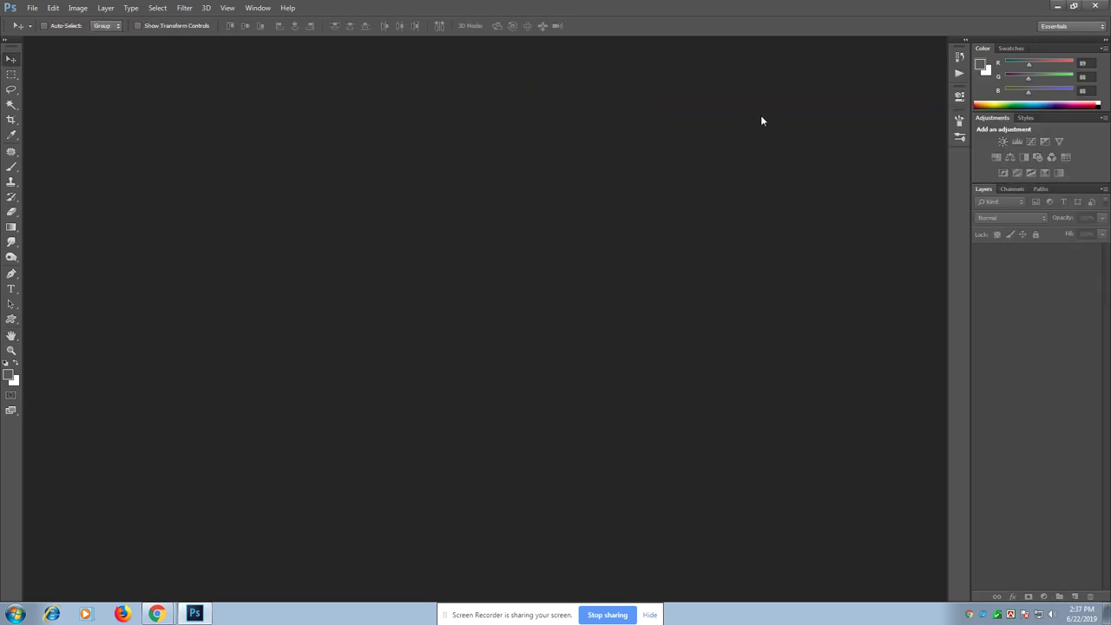
Open "canada visa photo print.jpg" and "canada visa form photo.jpg" and place their windows side by side.
double_click(500, 203)
double_click(379, 95)
left_click_drag(139, 59, 255, 49)
double_click(536, 231)
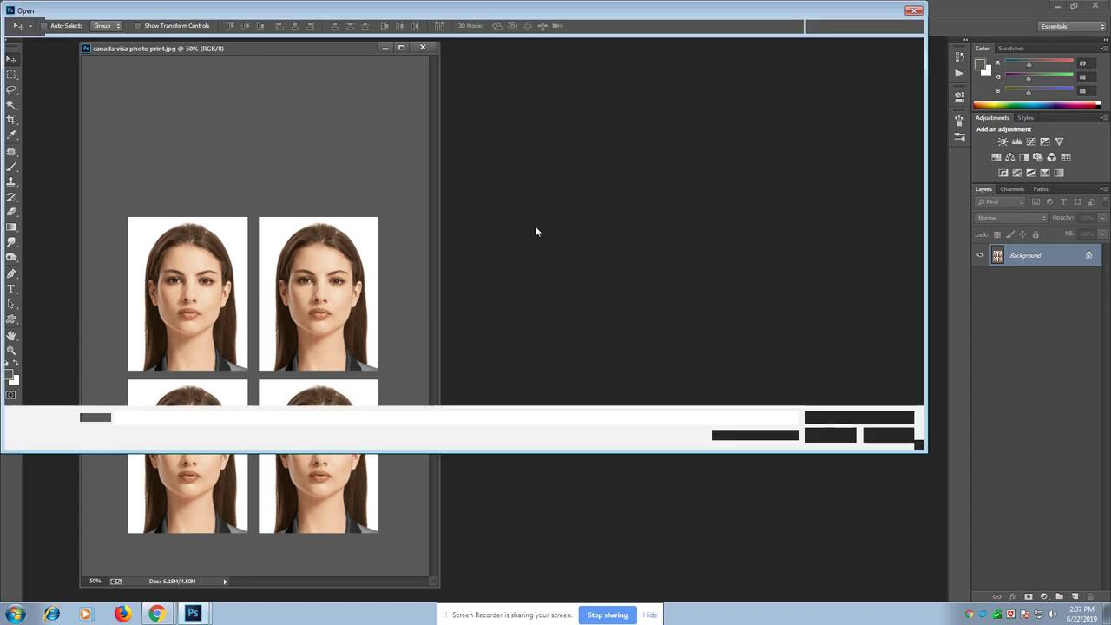
double_click(306, 130)
left_click_drag(338, 61, 596, 62)
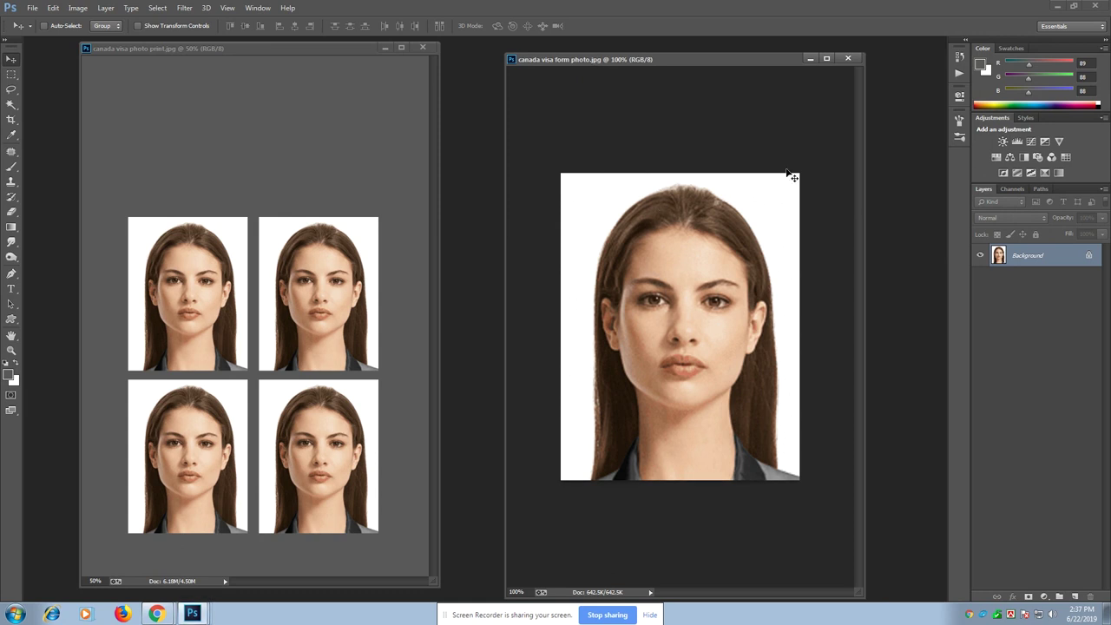